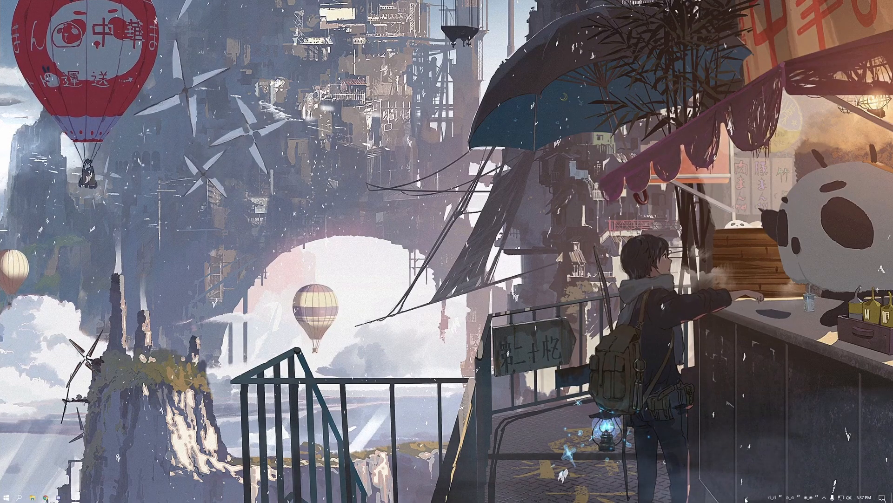
pyautogui.click(782, 499)
pyautogui.click(783, 499)
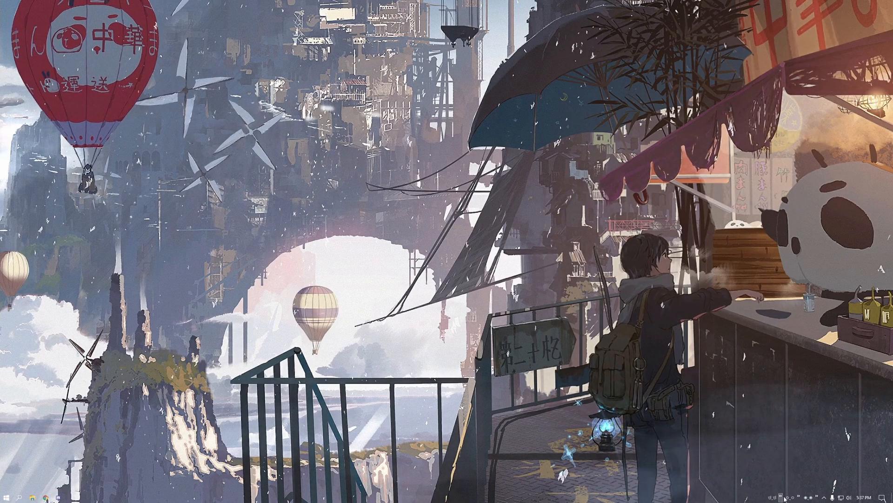
pyautogui.click(799, 497)
pyautogui.click(798, 497)
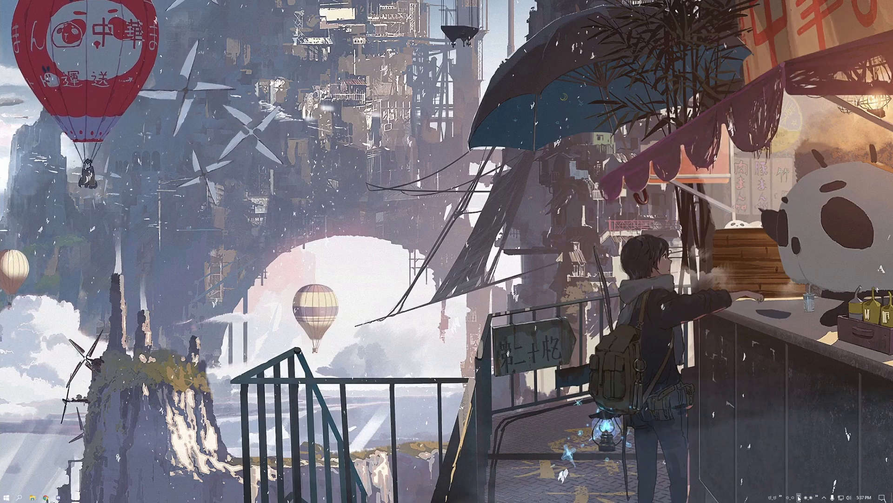
pyautogui.click(816, 498)
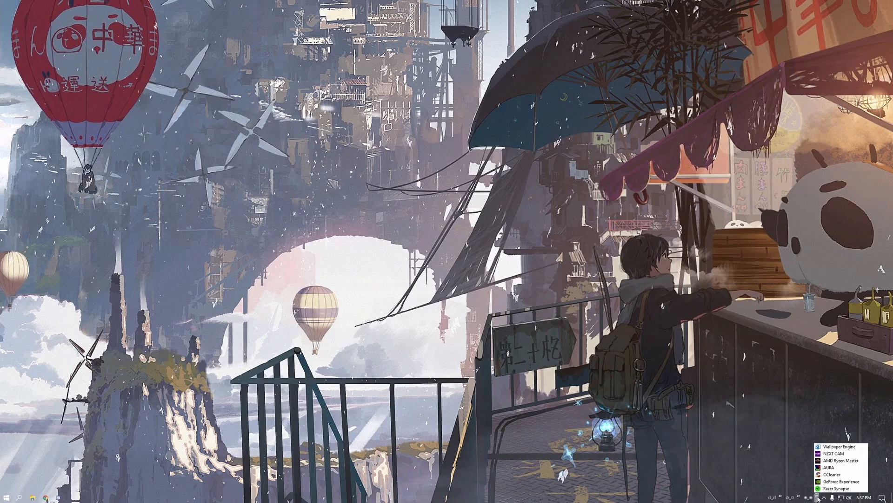
pyautogui.click(816, 498)
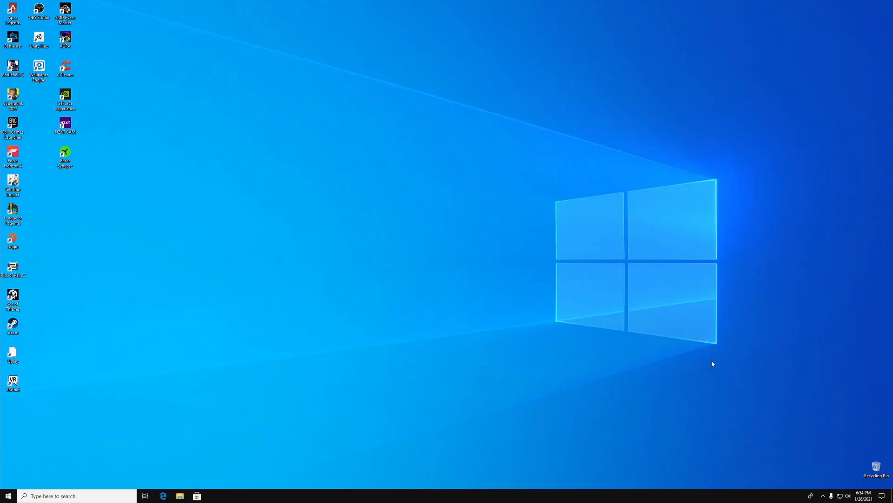
# Hide the Task View button and the People icon from the taskbar
pyautogui.rightClick(515, 497)
pyautogui.click(535, 365)
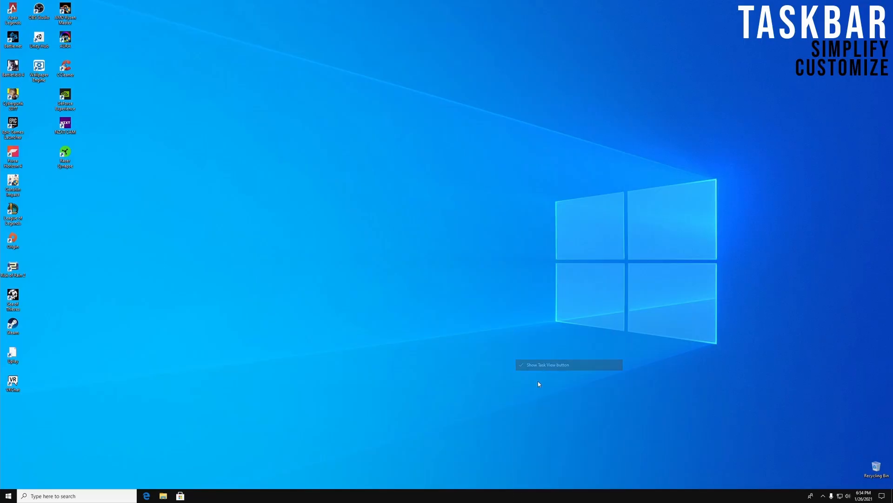
pyautogui.rightClick(507, 495)
pyautogui.click(543, 375)
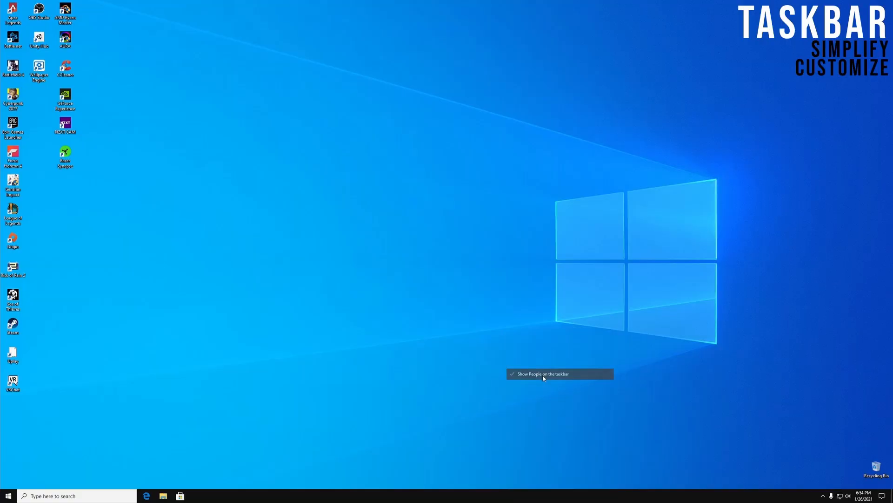
# Unpin Microsoft Store and Microsoft Edge from the taskbar
pyautogui.rightClick(180, 496)
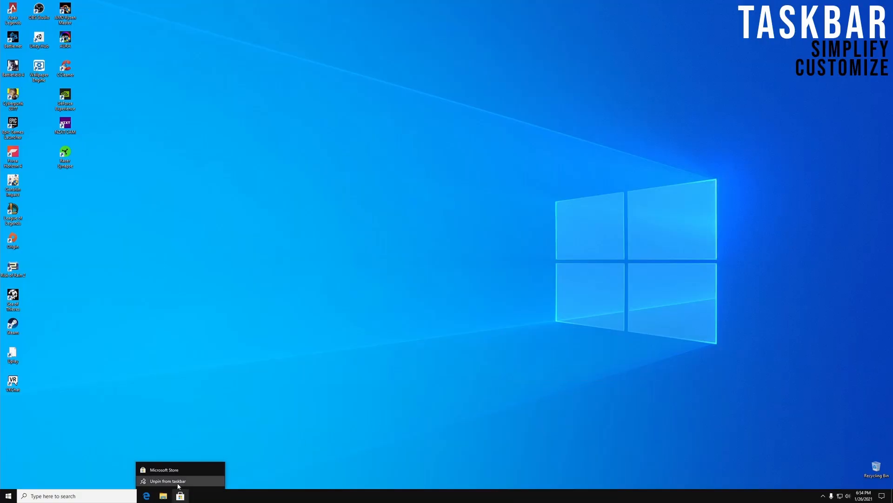
pyautogui.click(178, 481)
pyautogui.rightClick(147, 496)
pyautogui.click(149, 481)
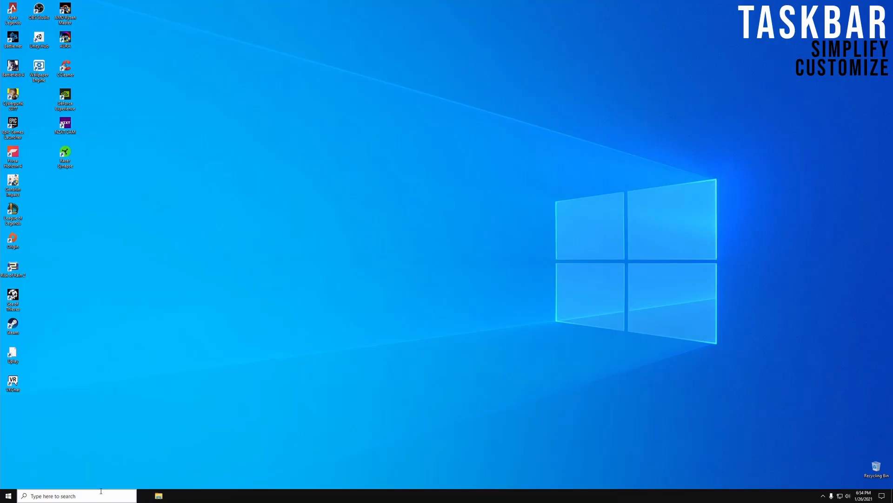
# Find Google Chrome and Discord through Windows search and pin both apps to the taskbar
pyautogui.click(101, 491)
pyautogui.write('ch')
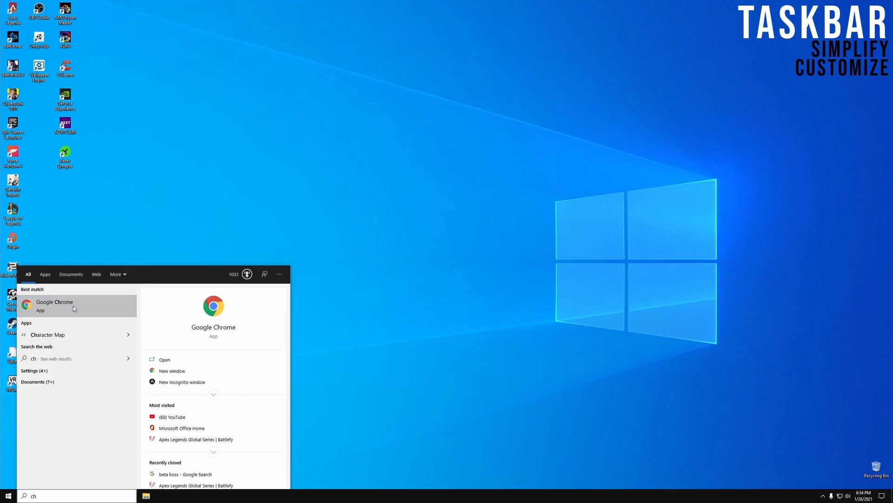
pyautogui.rightClick(73, 306)
pyautogui.click(93, 341)
pyautogui.press('BackSpace')
pyautogui.press('BackSpace')
pyautogui.write('d')
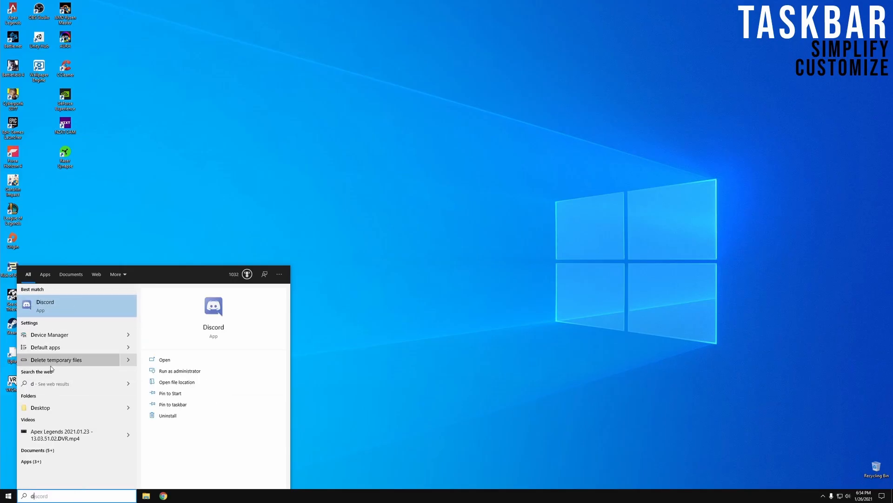
pyautogui.rightClick(56, 309)
pyautogui.click(73, 350)
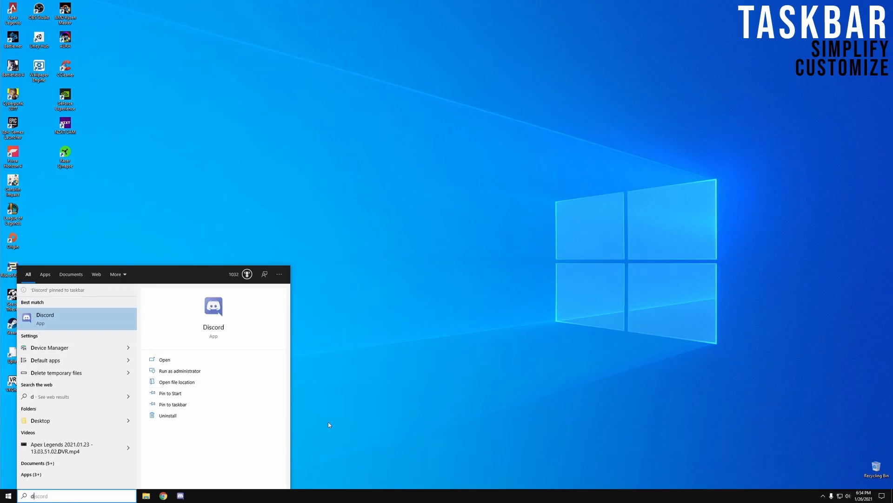
pyautogui.press('Escape')
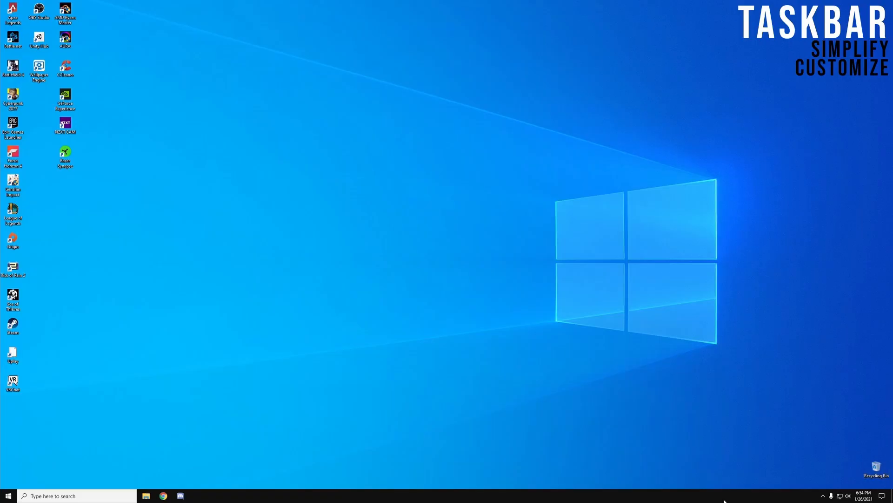
# In the taskbar settings, turn on small taskbar buttons and turn off Peek desktop preview
pyautogui.rightClick(727, 498)
pyautogui.click(731, 493)
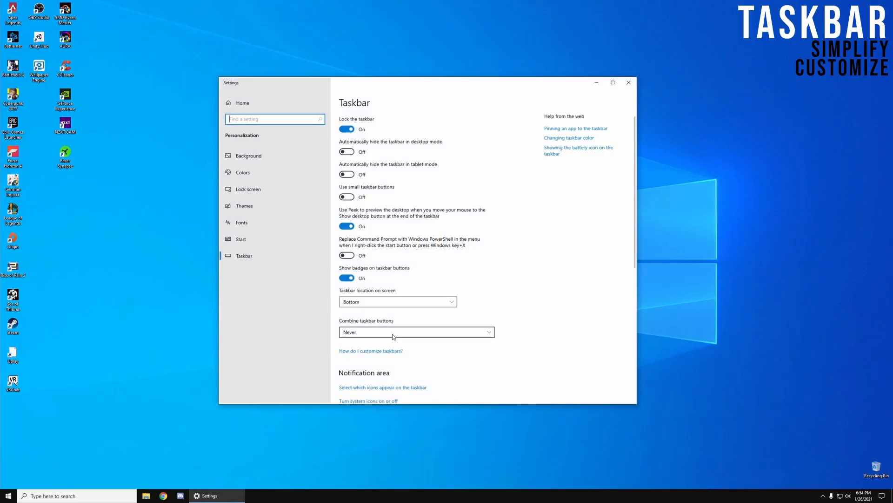
pyautogui.click(347, 196)
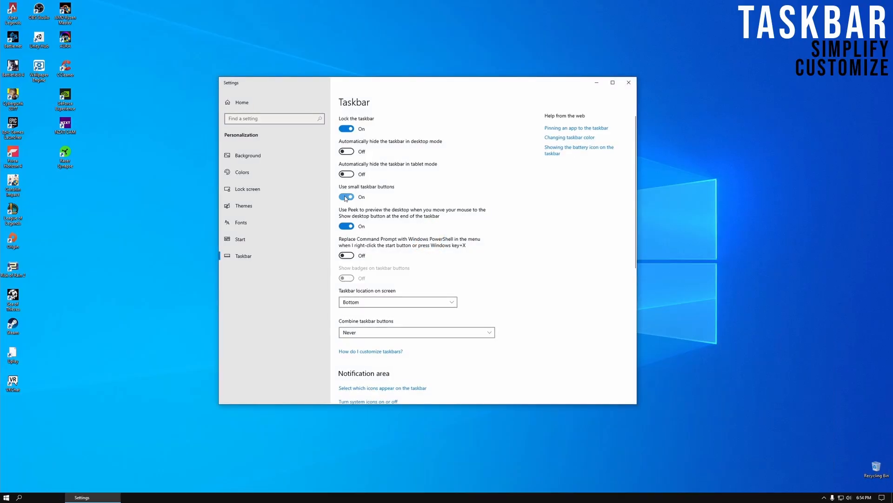
pyautogui.click(349, 228)
# Set button combining to "Always, hide labels" for both the main taskbar and the other taskbars
pyautogui.click(366, 333)
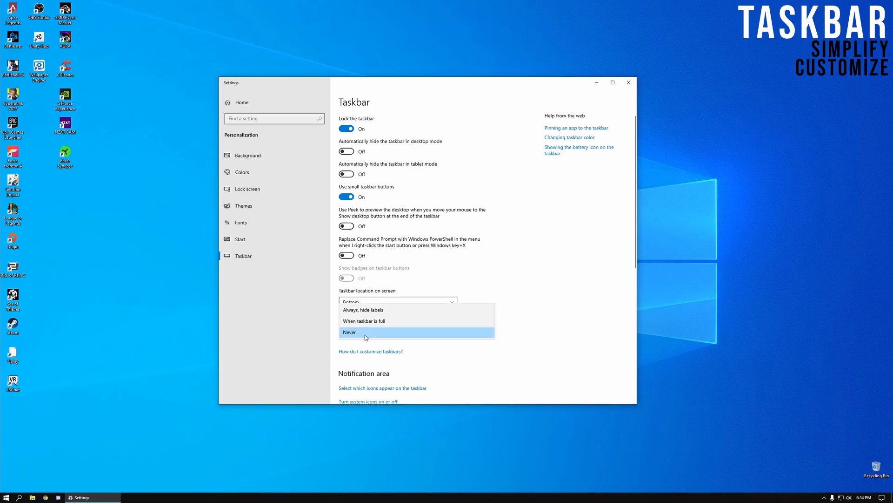
pyautogui.click(364, 311)
pyautogui.scroll(-3, 431, 361)
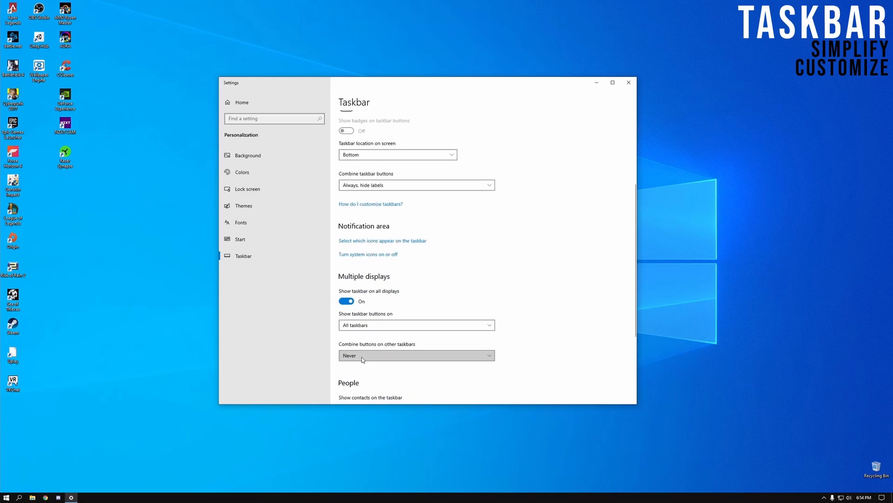
pyautogui.click(362, 359)
pyautogui.click(358, 332)
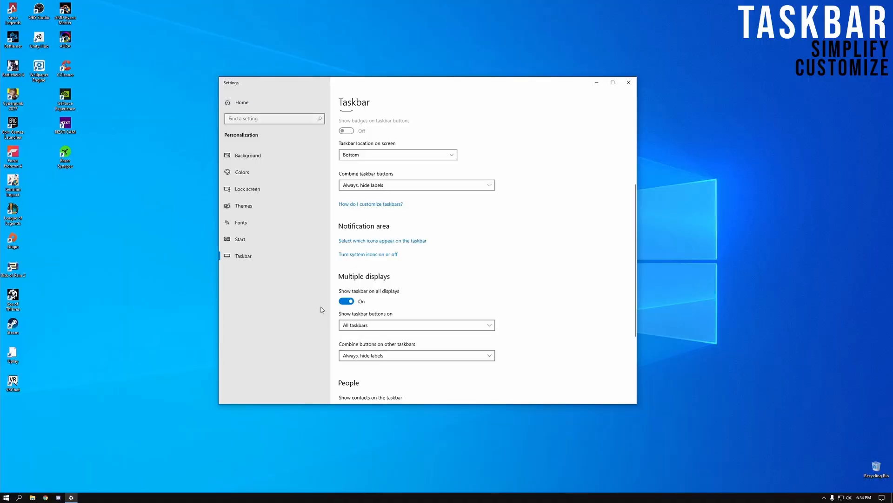
# In the personalization color settings, set the default app mode to Dark and turn on transparency effects
pyautogui.click(270, 173)
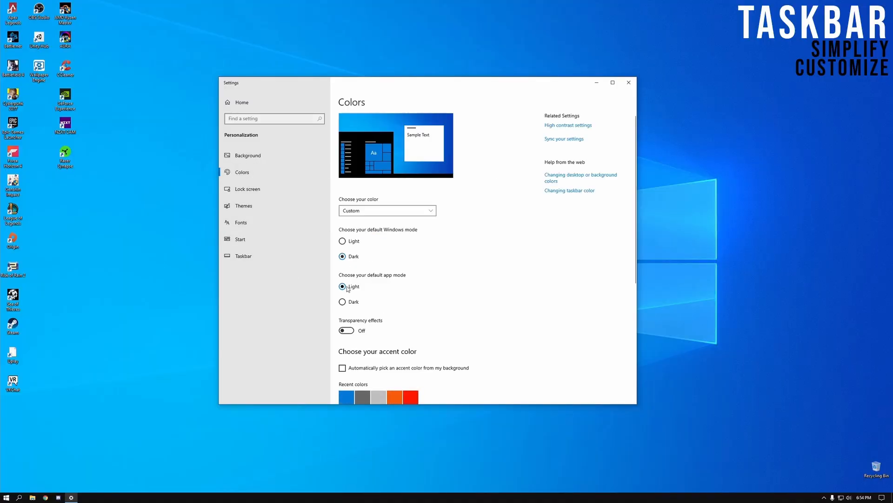
pyautogui.click(343, 303)
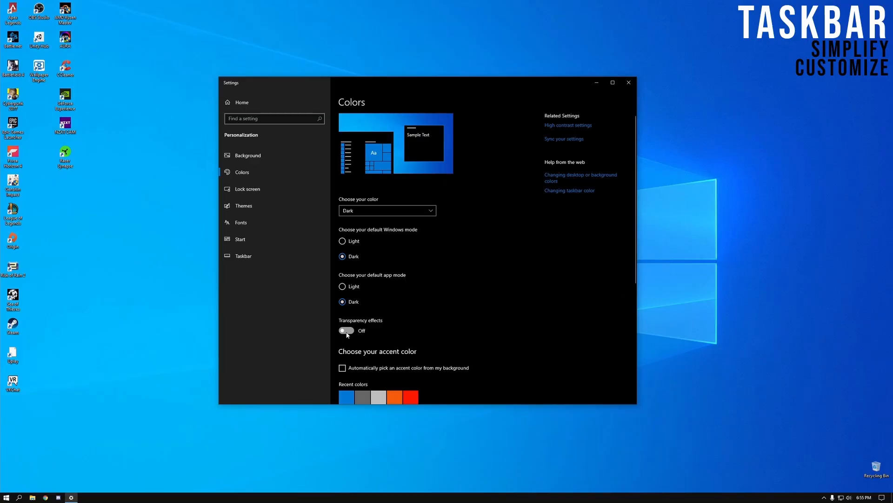
pyautogui.click(347, 330)
# Set the accent color to the dark gray recent color, check the look in File Explorer, and close Settings
pyautogui.scroll(-1, 377, 350)
pyautogui.scroll(-3, 377, 350)
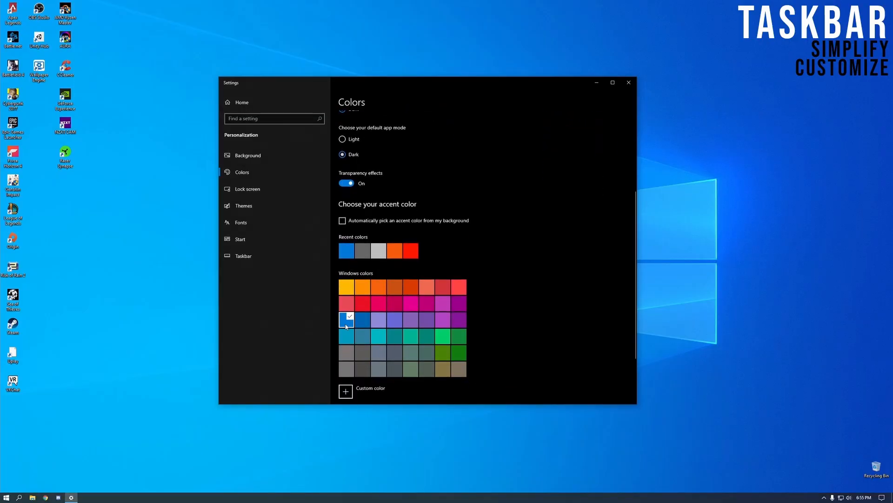
pyautogui.click(362, 255)
pyautogui.click(32, 497)
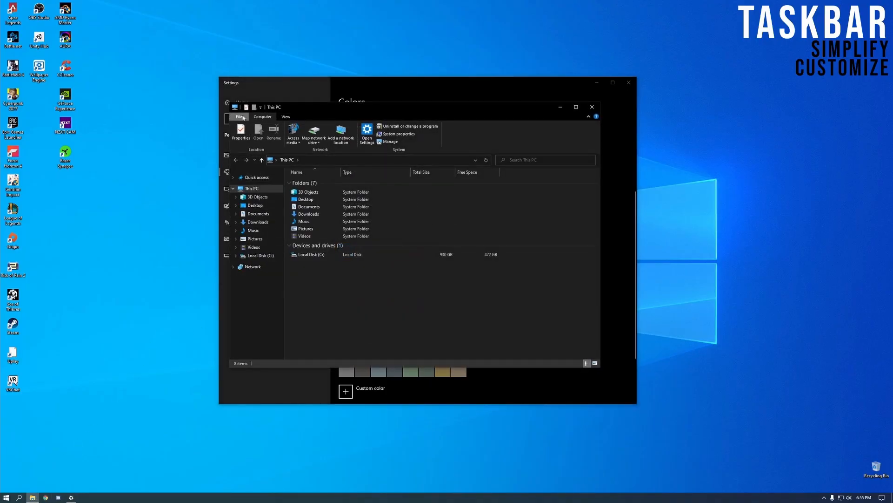
pyautogui.click(593, 107)
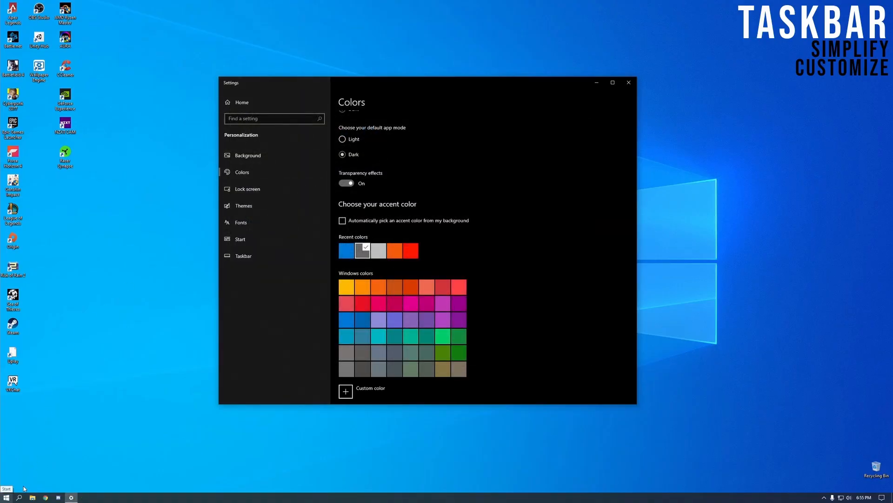
pyautogui.click(633, 85)
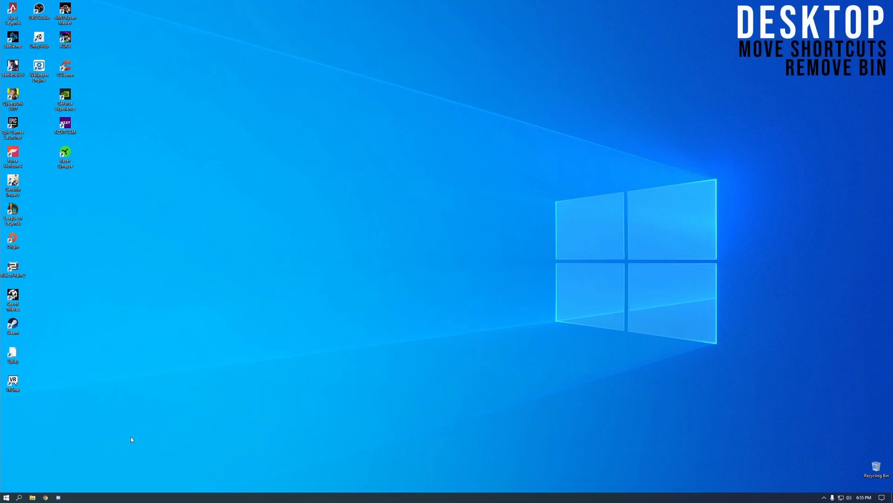
# Create a new folder named "Desktop" inside Downloads
pyautogui.click(32, 497)
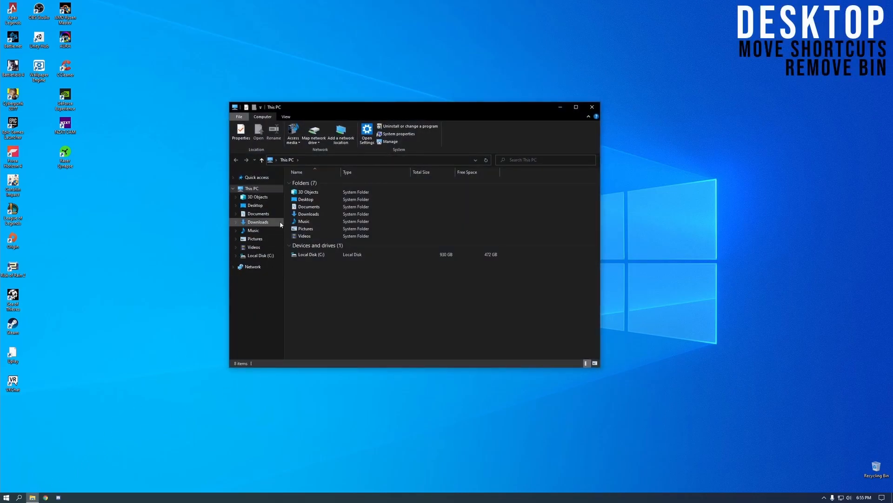
pyautogui.doubleClick(314, 213)
pyautogui.rightClick(311, 218)
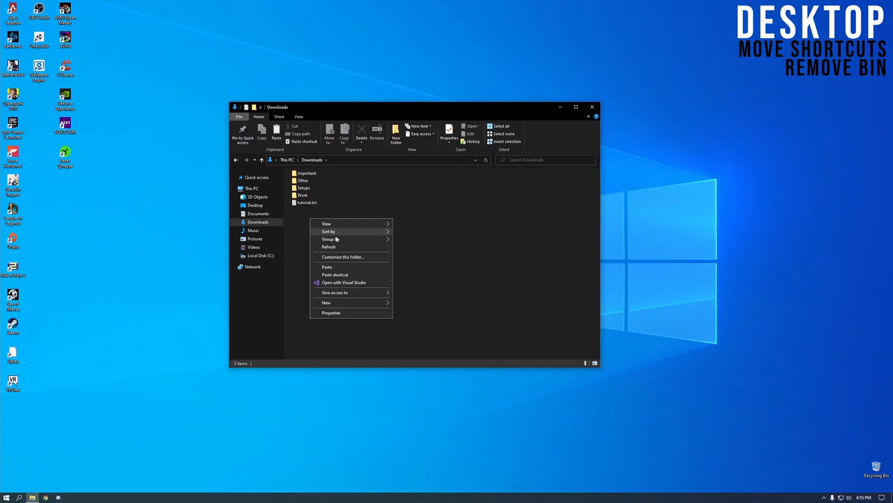
pyautogui.moveTo(341, 303)
pyautogui.click(402, 303)
pyautogui.write('Desktop')
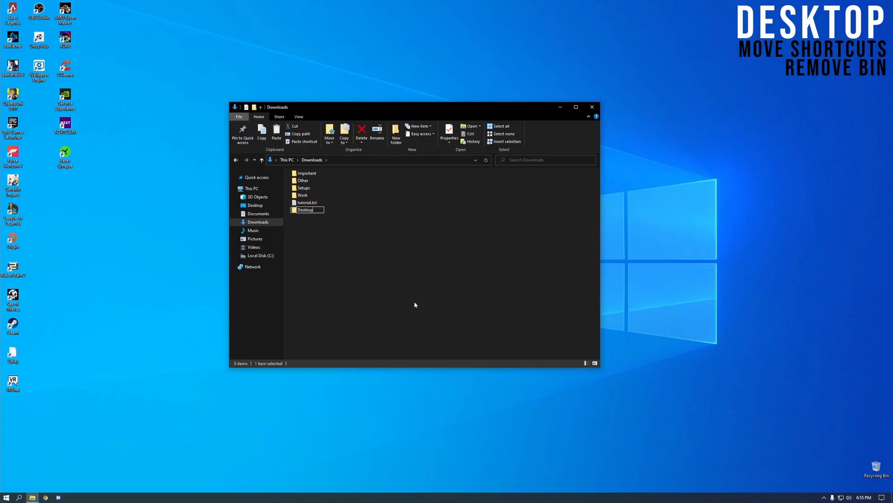
pyautogui.press('Return')
# Open the new Desktop folder in Downloads and create a subfolder named "Games" in it
pyautogui.doubleClick(308, 210)
pyautogui.rightClick(318, 195)
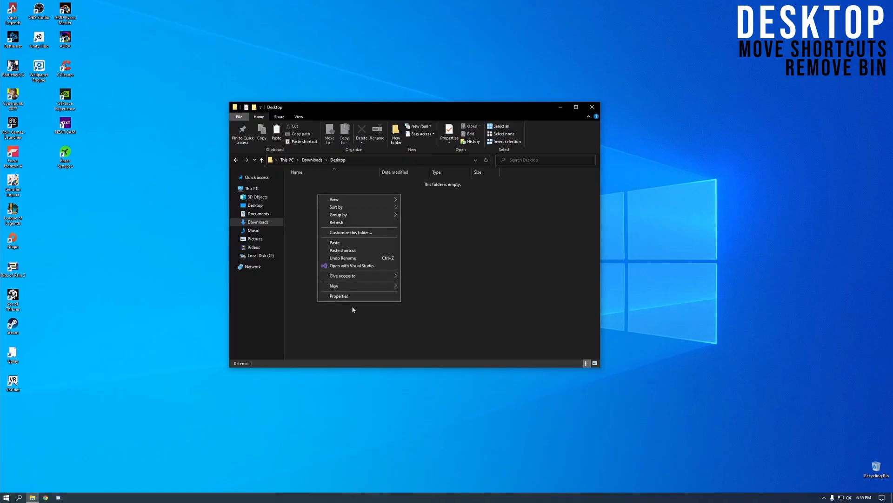
pyautogui.click(413, 287)
pyautogui.write('Games')
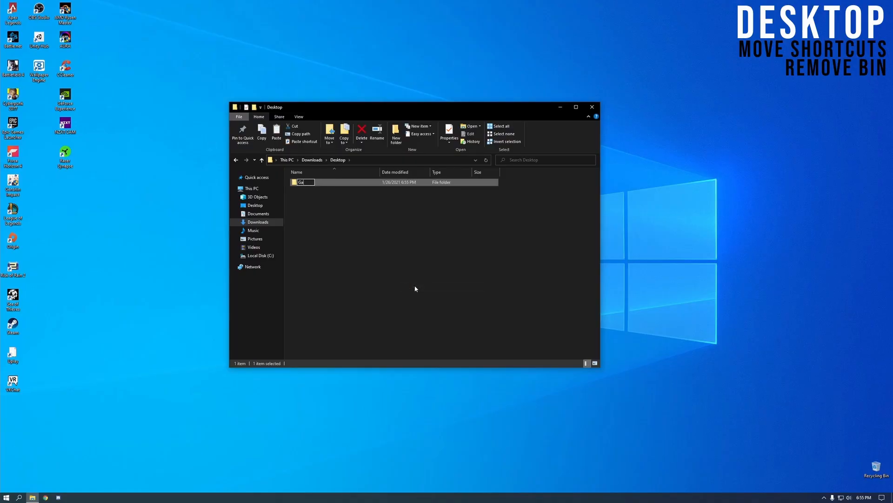
pyautogui.press('Return')
# Create a second subfolder named "Software" next to Games
pyautogui.click(421, 285)
pyautogui.rightClick(421, 284)
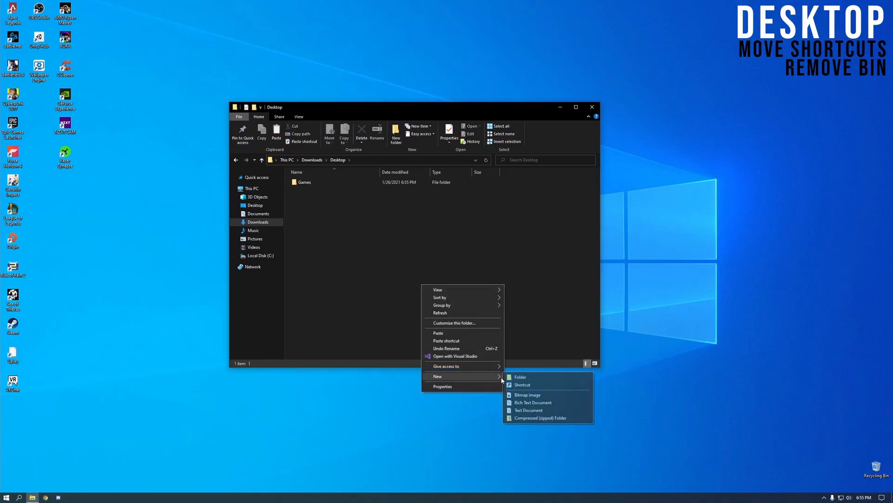
pyautogui.click(516, 378)
pyautogui.write('Software')
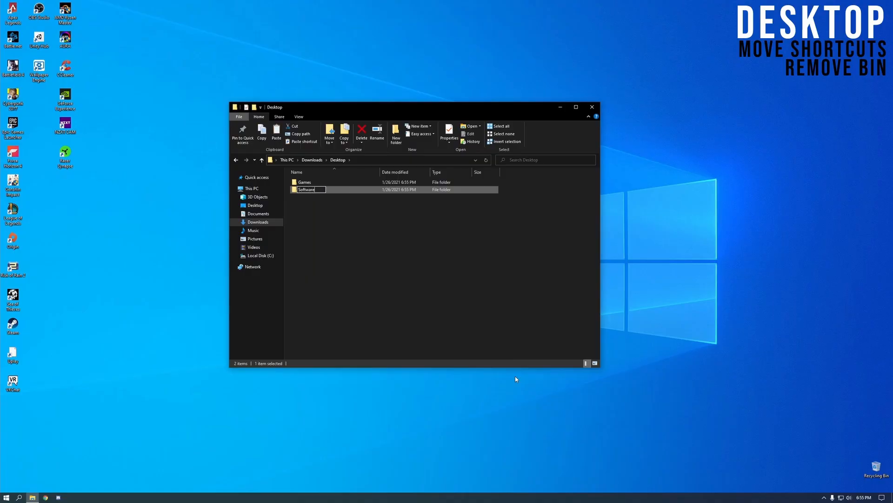
pyautogui.press('Return')
# Create a third subfolder named "Tools" alongside Games and Software
pyautogui.rightClick(369, 295)
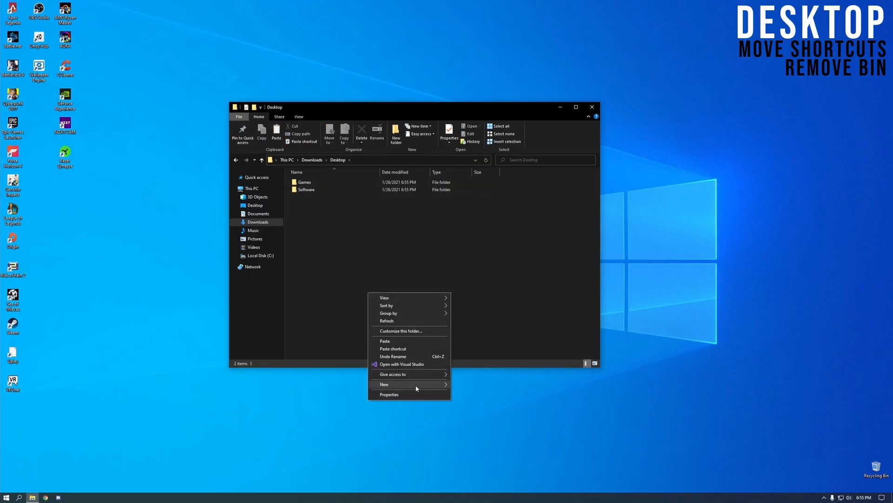
pyautogui.moveTo(419, 386)
pyautogui.click(469, 386)
pyautogui.write('Tool')
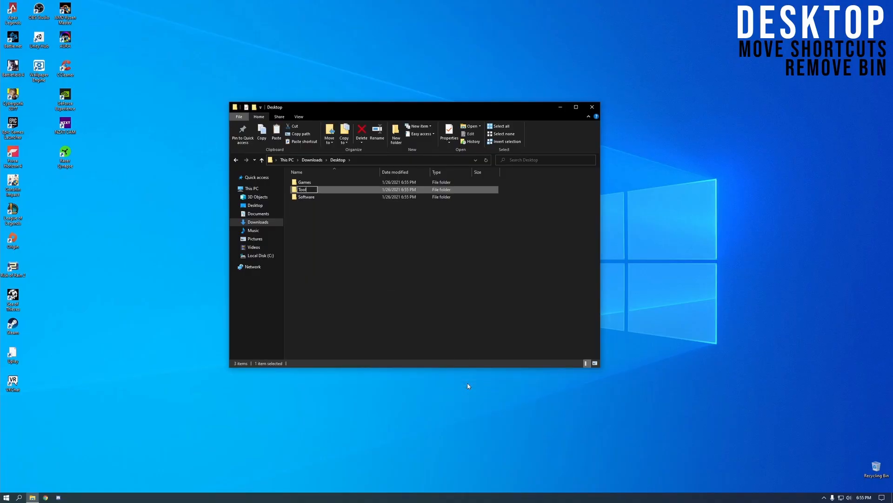
pyautogui.write('s')
pyautogui.press('Return')
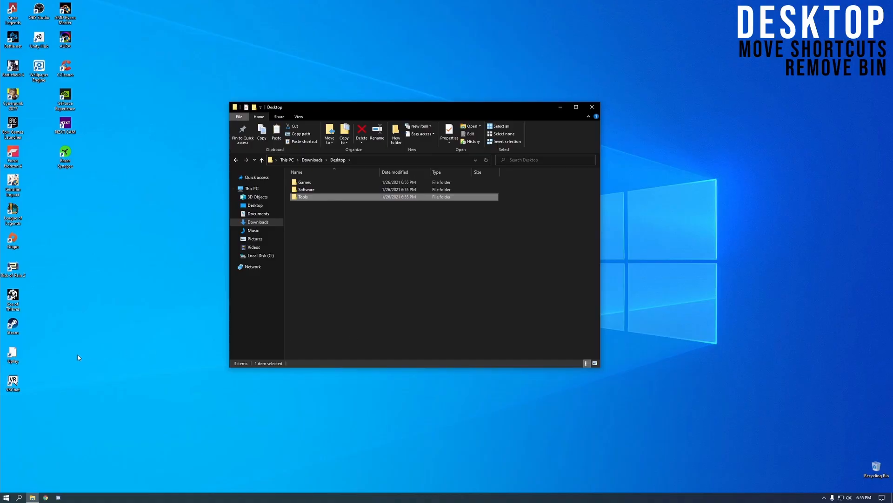
# Move the desktop's game shortcut column into Games, the OBS Studio column into Software, and the AMD Ryzen Master column into Tools
pyautogui.moveTo(27, 401); pyautogui.dragTo(303, 183)
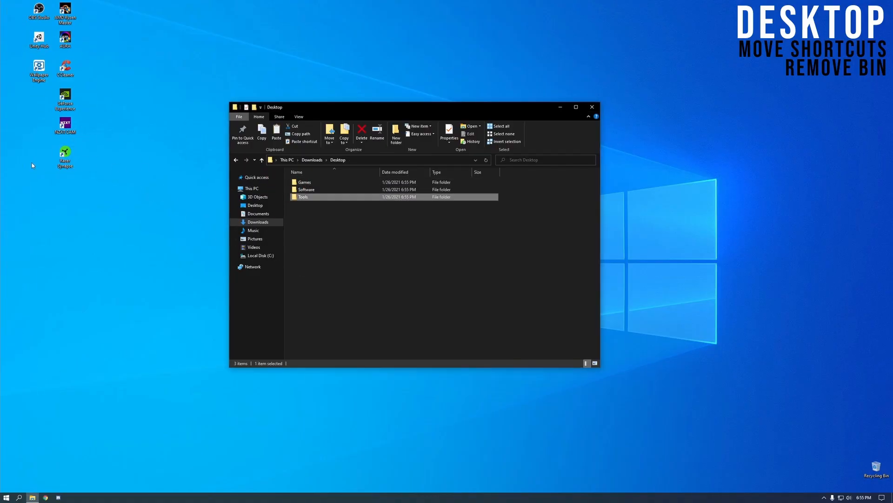
pyautogui.moveTo(34, 119); pyautogui.dragTo(326, 190)
pyautogui.moveTo(84, 177); pyautogui.dragTo(68, 7)
pyautogui.moveTo(72, 10); pyautogui.dragTo(305, 198)
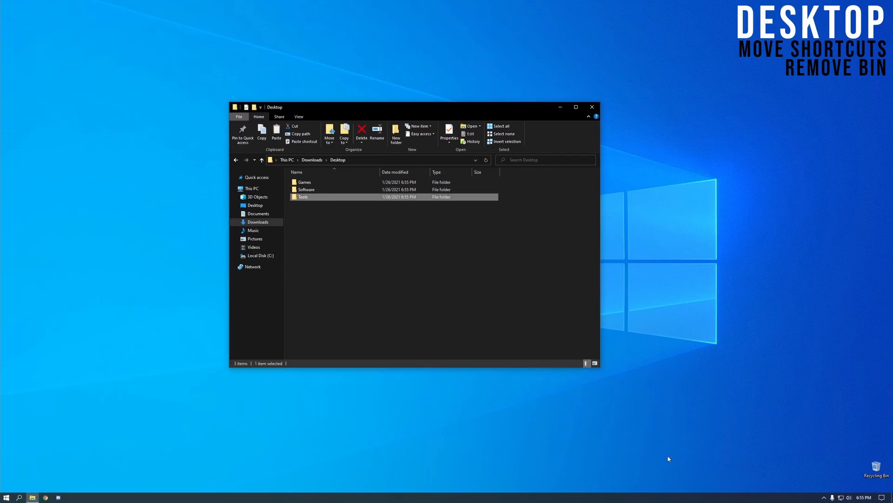
# Add the Games folder from Downloads > Desktop to the taskbar as a new toolbar
pyautogui.rightClick(710, 500)
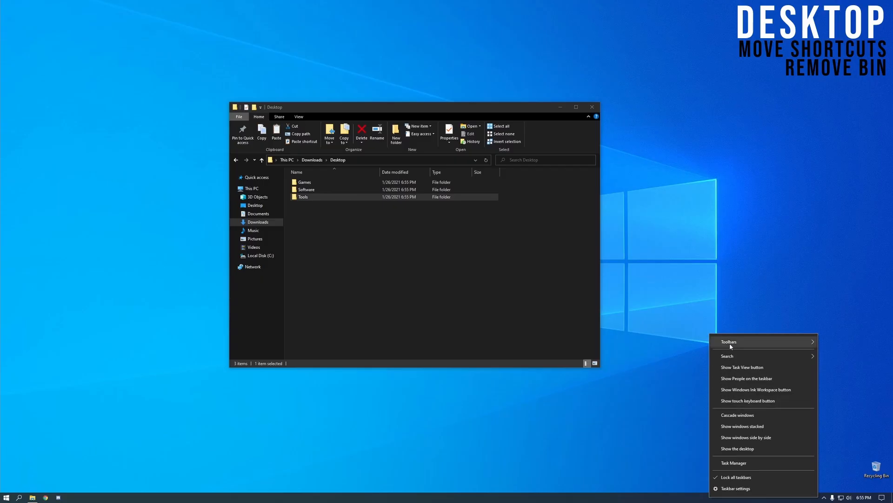
pyautogui.moveTo(751, 343)
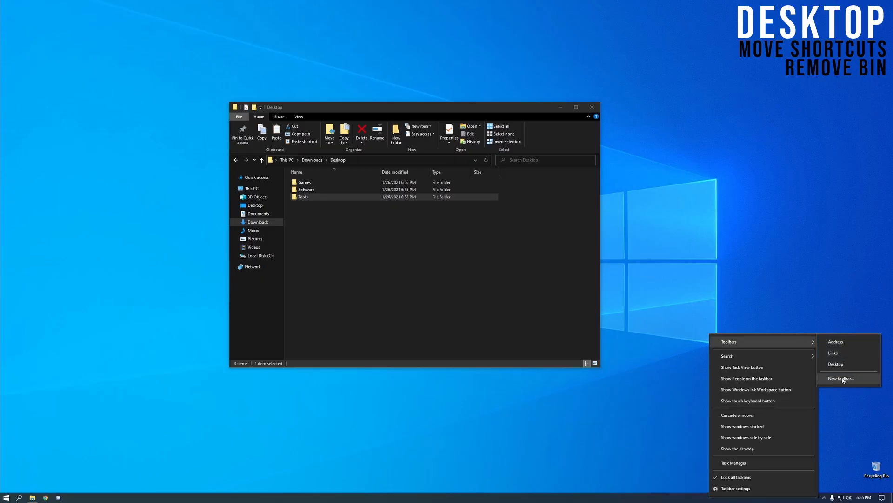
pyautogui.click(842, 379)
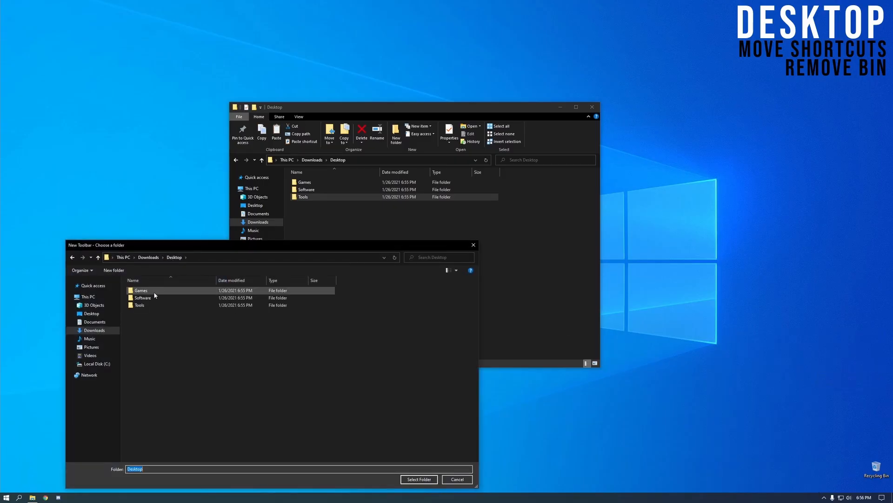
pyautogui.click(148, 290)
pyautogui.click(420, 479)
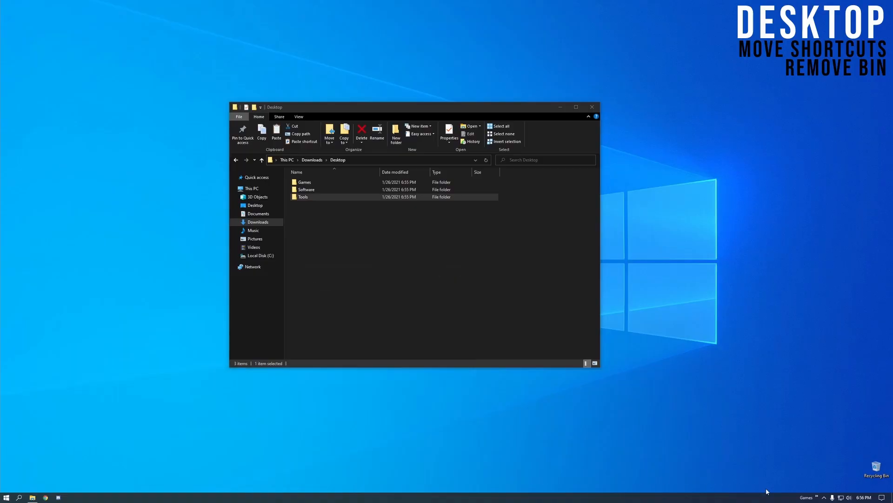
# Add the Software folder from Downloads > Desktop to the taskbar as a second toolbar
pyautogui.rightClick(767, 492)
pyautogui.moveTo(796, 341)
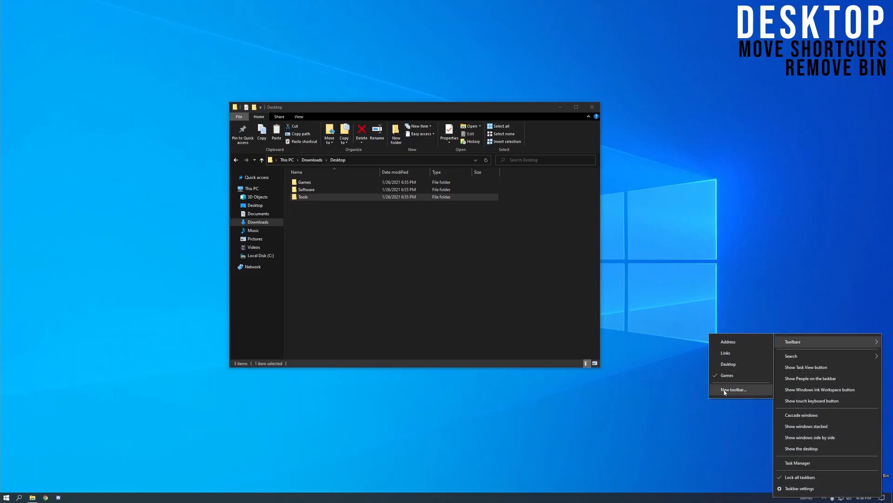
pyautogui.click(725, 391)
pyautogui.click(174, 257)
pyautogui.click(143, 298)
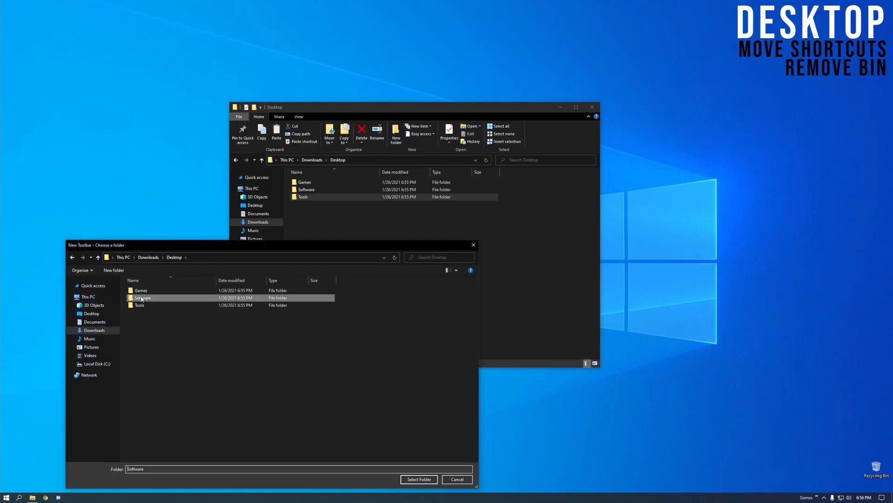
pyautogui.click(418, 479)
# Add the Tools folder as a third taskbar toolbar and close the File Explorer window
pyautogui.rightClick(727, 497)
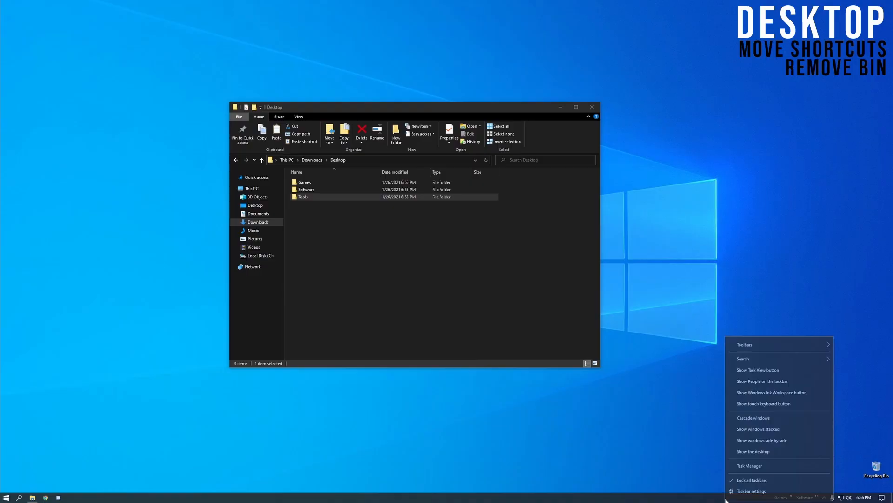
pyautogui.moveTo(743, 346)
pyautogui.click(685, 403)
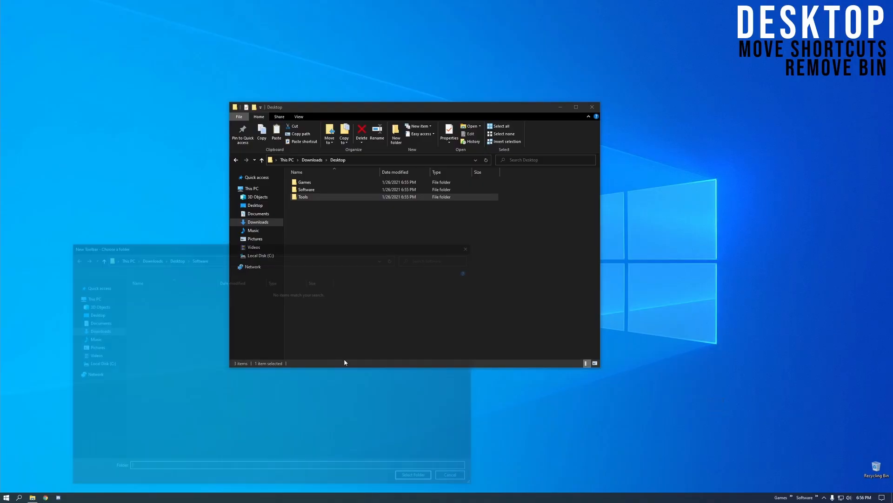
pyautogui.click(142, 305)
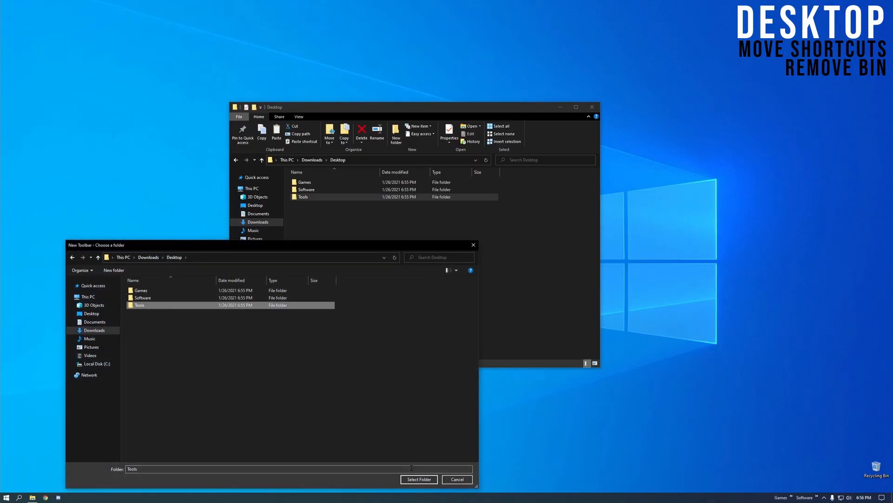
pyautogui.click(419, 479)
pyautogui.click(592, 107)
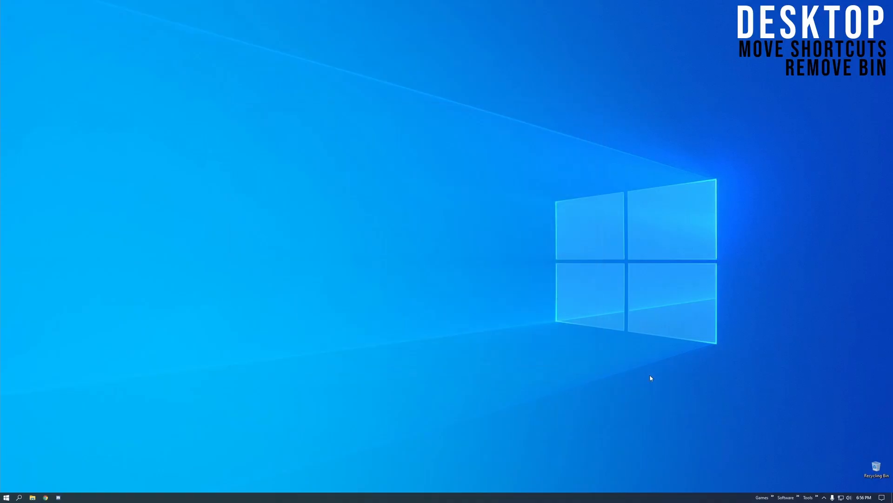
# Expand the Games, Software and Tools taskbar toolbars in turn to check the shortcuts they contain
pyautogui.click(773, 497)
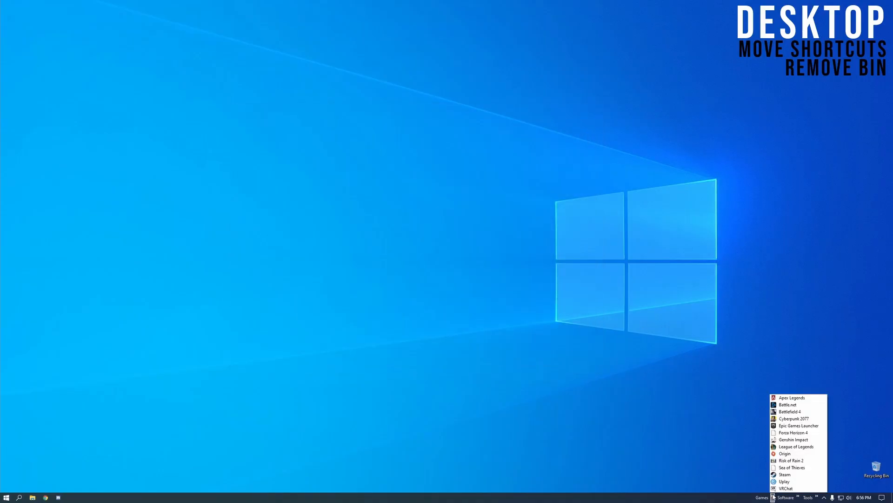
pyautogui.click(798, 498)
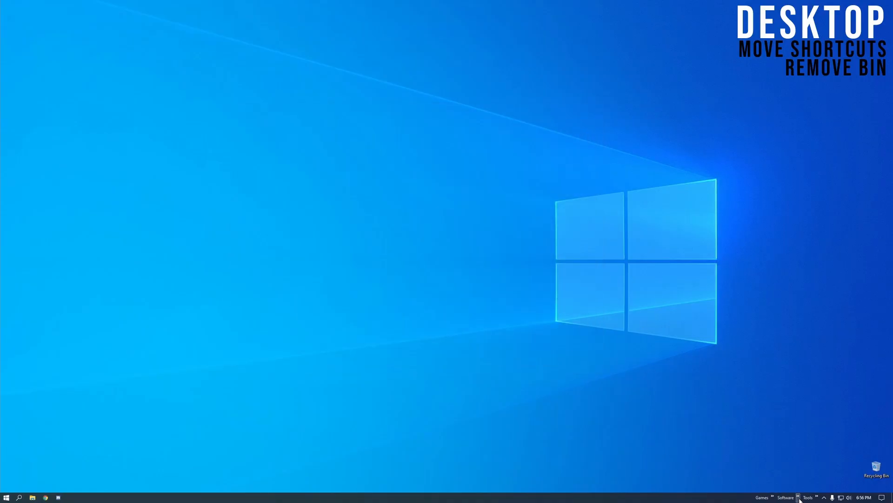
pyautogui.click(798, 498)
pyautogui.click(818, 499)
pyautogui.click(798, 468)
# Create a desktop shortcut to the Recycling Bin and rename it "Recycling Bin", without the "- Shortcut" suffix
pyautogui.rightClick(876, 467)
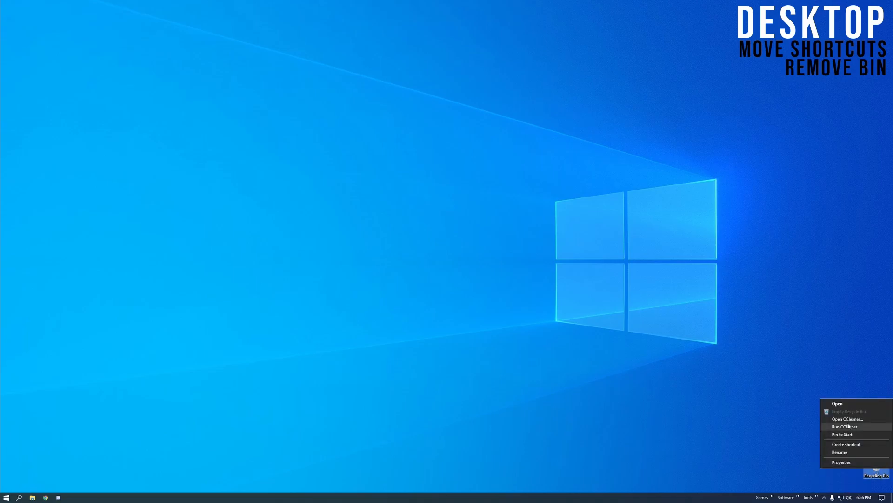
pyautogui.click(848, 445)
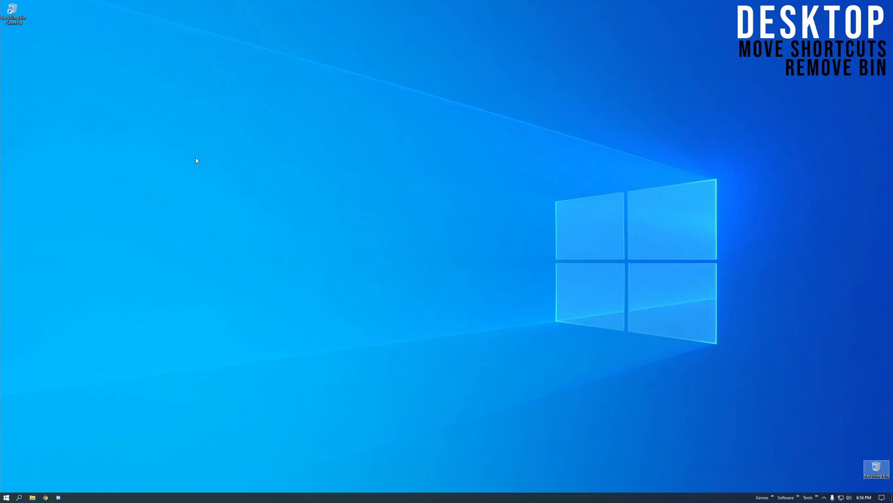
pyautogui.click(18, 25)
pyautogui.click(21, 26)
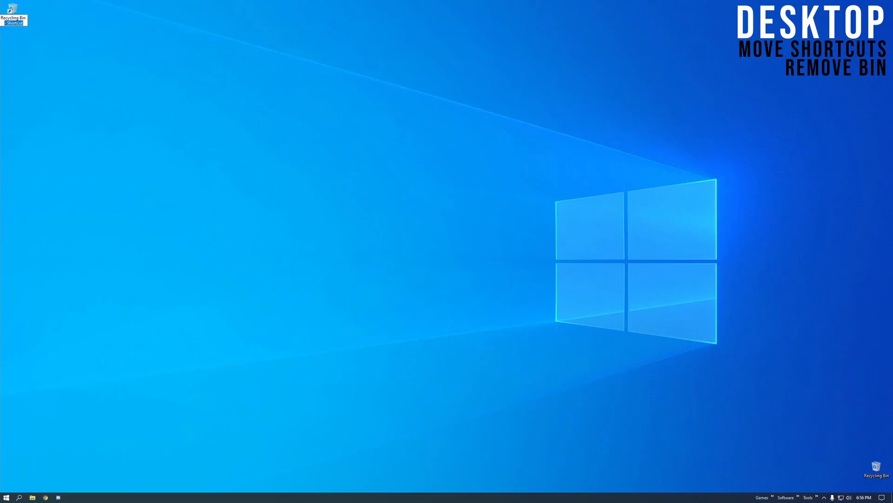
pyautogui.press('Return')
# Move the Recycling Bin shortcut from the desktop into Downloads, test it by opening the bin, and return to Downloads
pyautogui.click(32, 498)
pyautogui.click(258, 222)
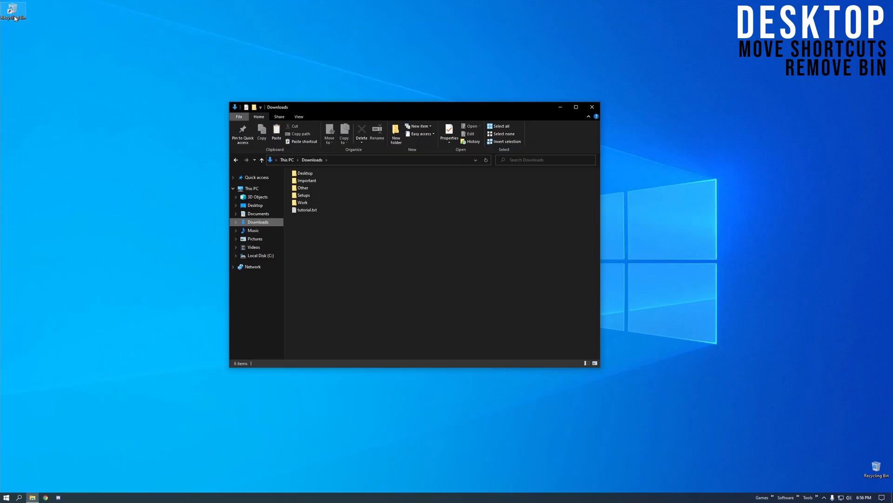
pyautogui.moveTo(12, 11); pyautogui.dragTo(322, 244)
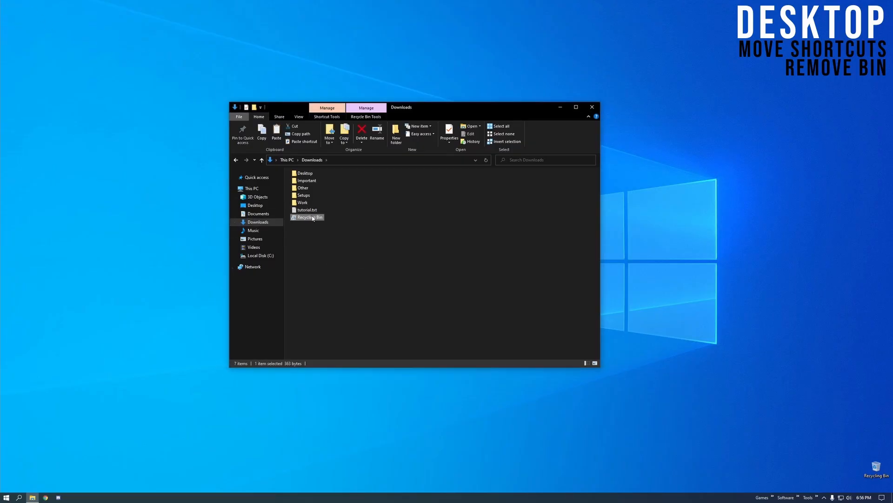
pyautogui.doubleClick(305, 219)
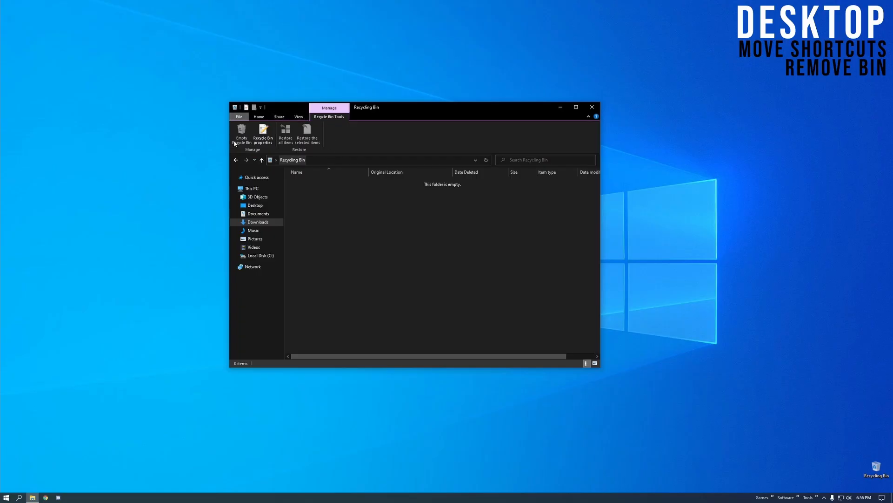
pyautogui.click(236, 160)
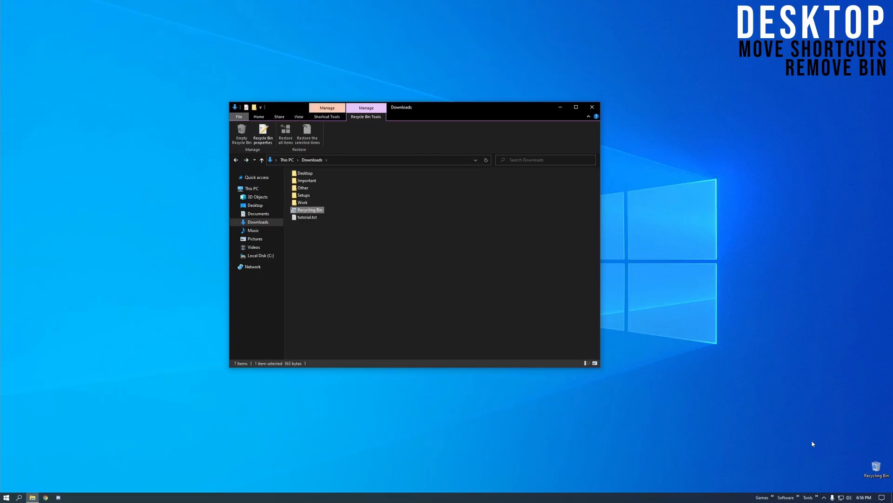
# Hide the Recycle Bin icon from the desktop through the desktop icon settings and close Settings
pyautogui.rightClick(769, 406)
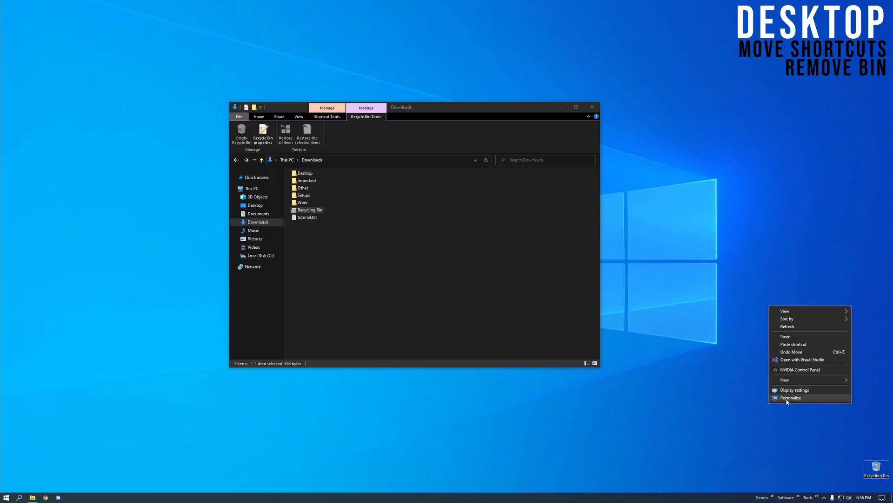
pyautogui.click(787, 400)
pyautogui.click(266, 206)
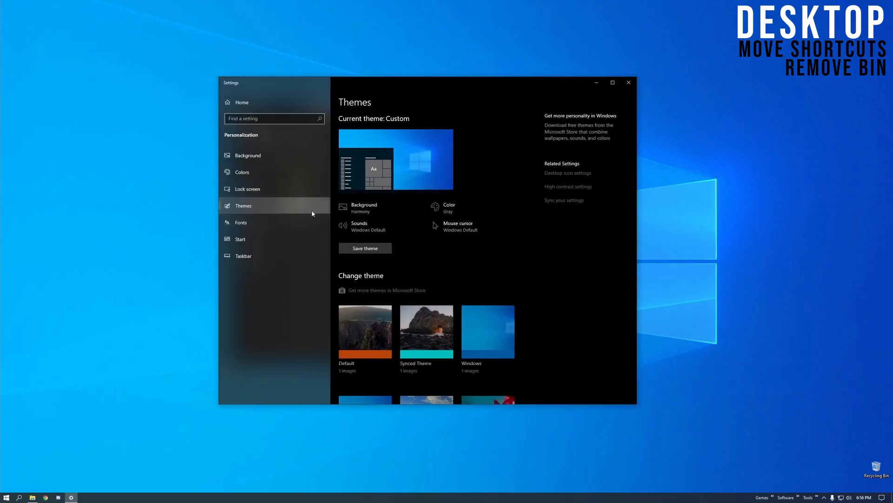
pyautogui.click(571, 174)
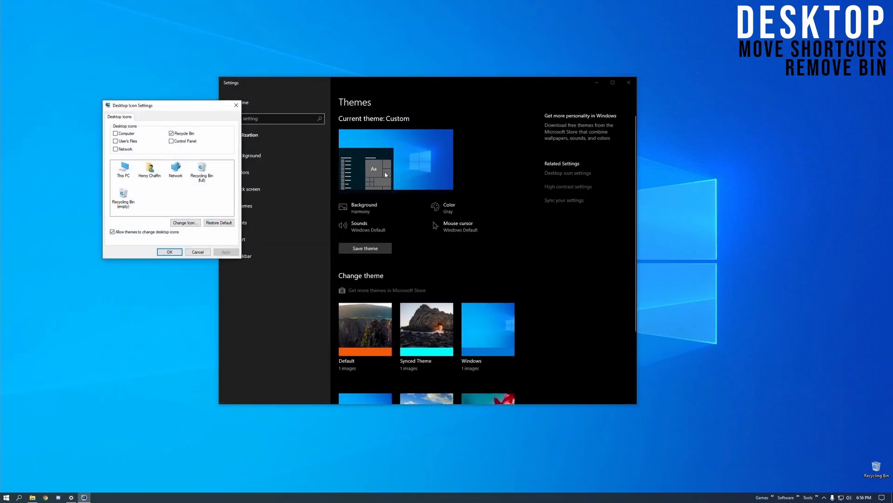
pyautogui.click(172, 134)
pyautogui.click(227, 252)
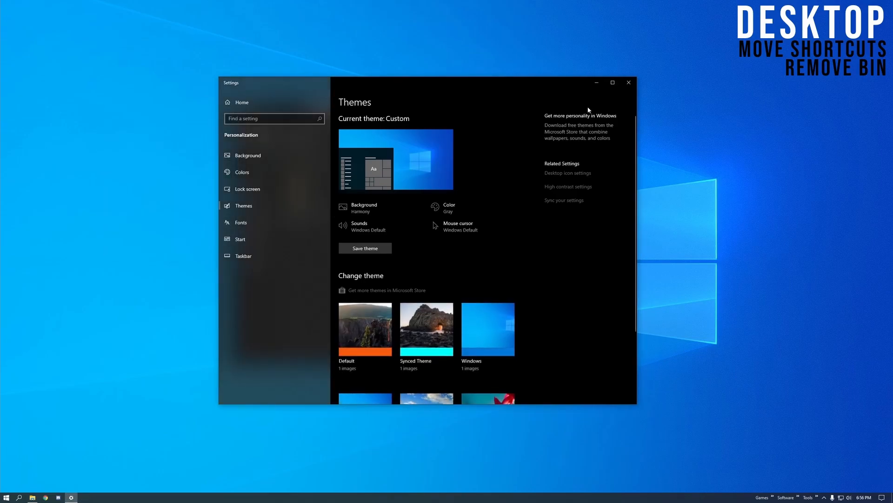
pyautogui.click(629, 82)
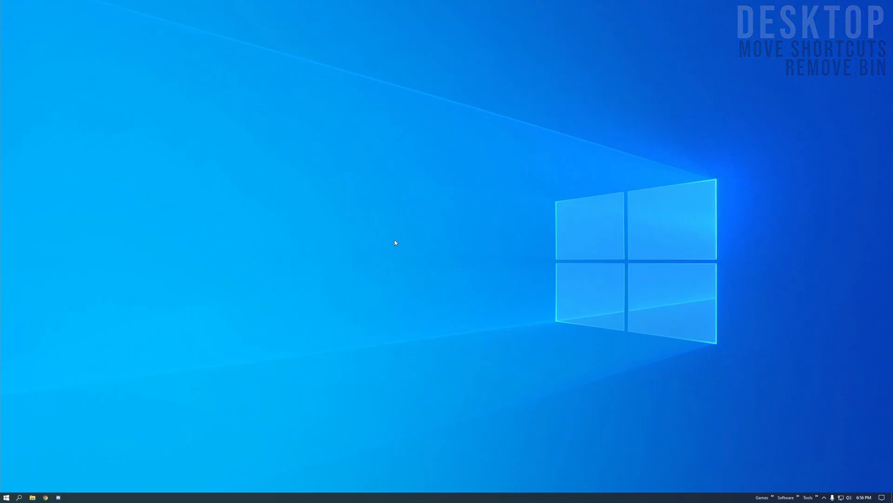
# Switch to Chrome, search the web for "uhdwallpapers" and open the uhdwallpapers.org site
pyautogui.click(46, 498)
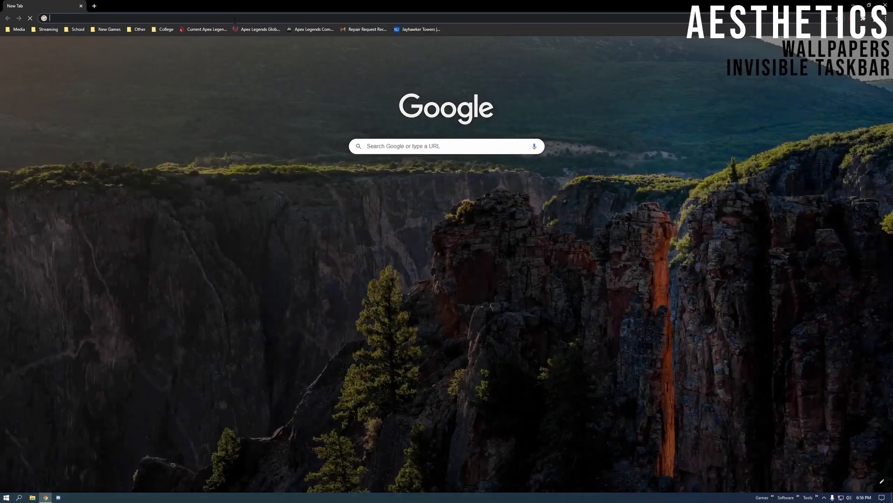
pyautogui.write('uhdwallpapers')
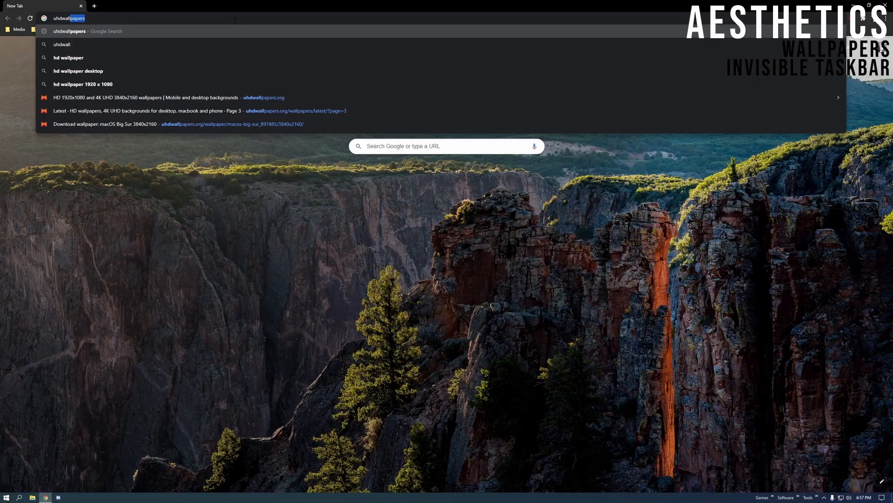
pyautogui.press('Return')
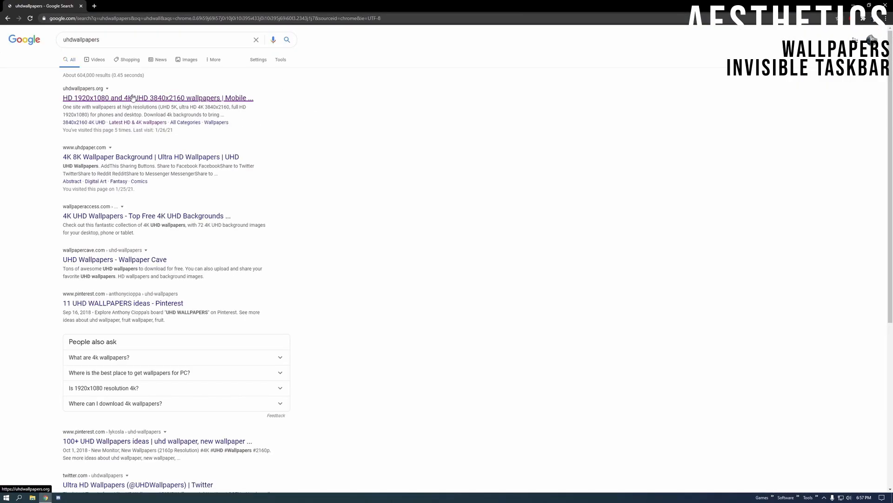
pyautogui.click(132, 97)
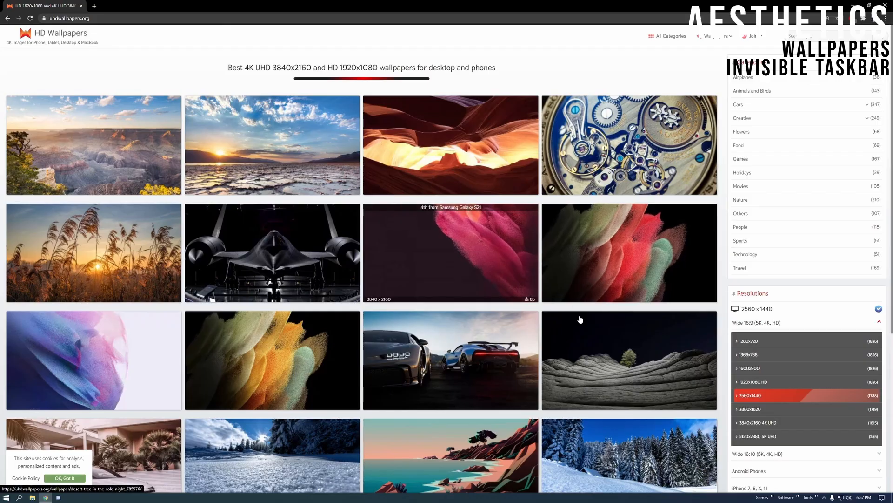
# Download the "Desert tree in the cold night" wallpaper in 3840x2160 4K UHD resolution
pyautogui.click(617, 367)
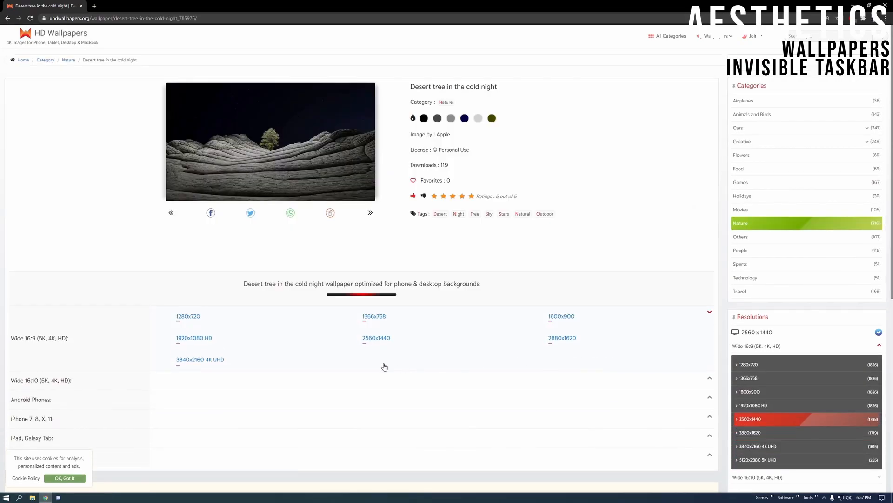
pyautogui.click(218, 360)
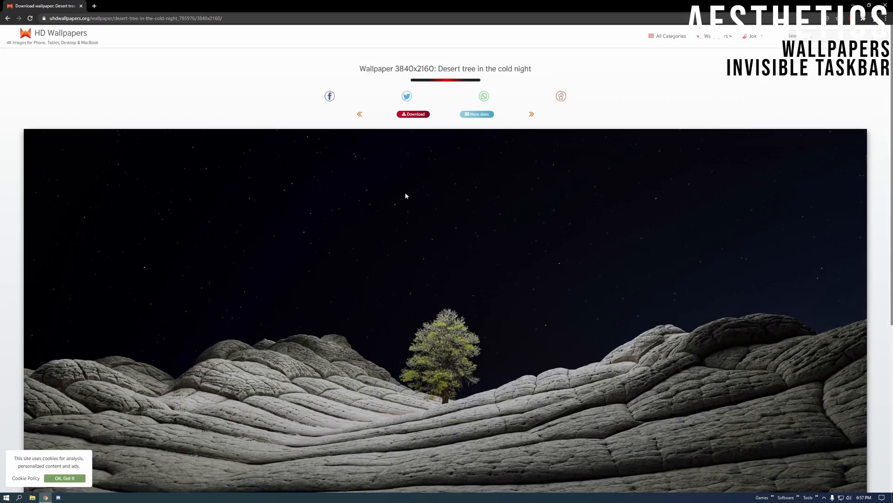
pyautogui.click(414, 114)
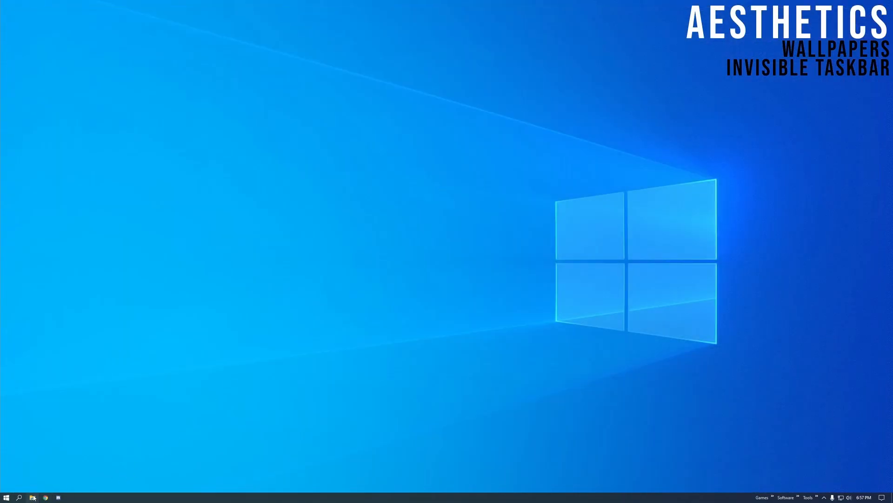
# Set the downloaded desert-tree-in-the-cold-night image in Downloads as the desktop background and close File Explorer
pyautogui.click(33, 497)
pyautogui.doubleClick(309, 207)
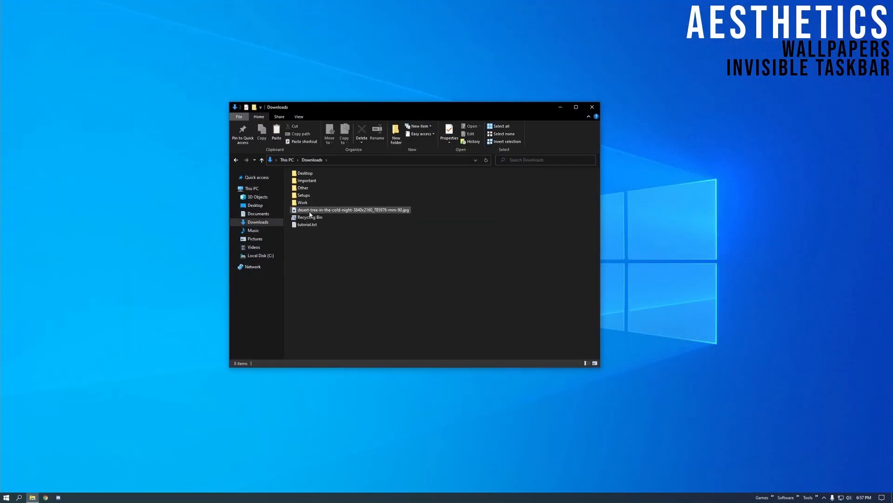
pyautogui.rightClick(309, 212)
pyautogui.click(341, 249)
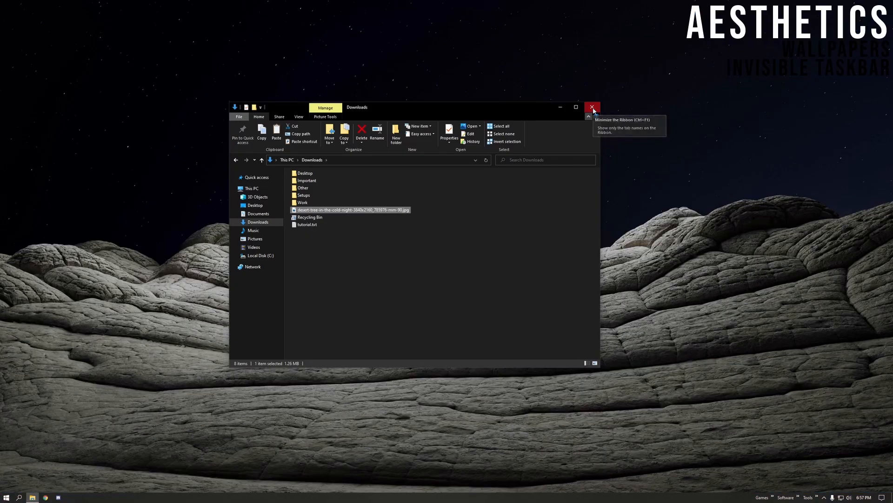
pyautogui.click(592, 108)
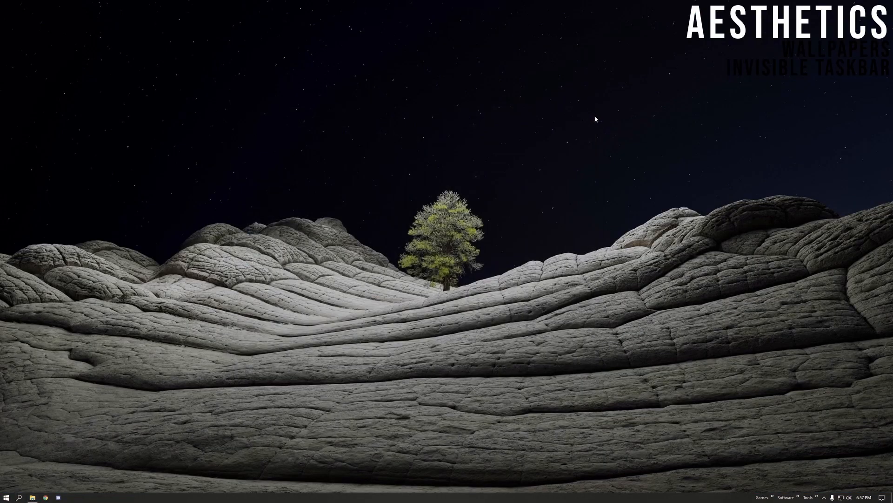
# Switch to Wallpaper Engine, choose the "Panda Store [4K]" wallpaper for Monitor 1 and apply it
pyautogui.click(824, 497)
pyautogui.rightClick(838, 485)
pyautogui.click(851, 408)
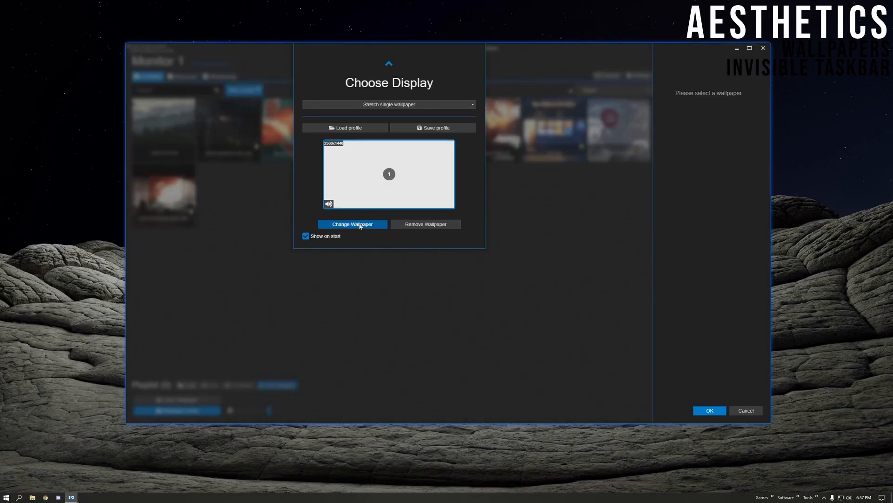
pyautogui.click(359, 224)
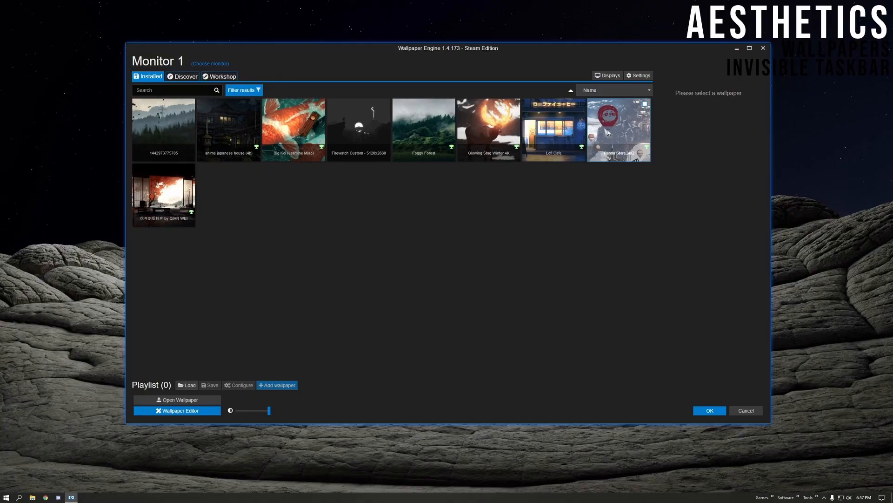
pyautogui.click(607, 132)
pyautogui.moveTo(524, 46); pyautogui.dragTo(532, 63)
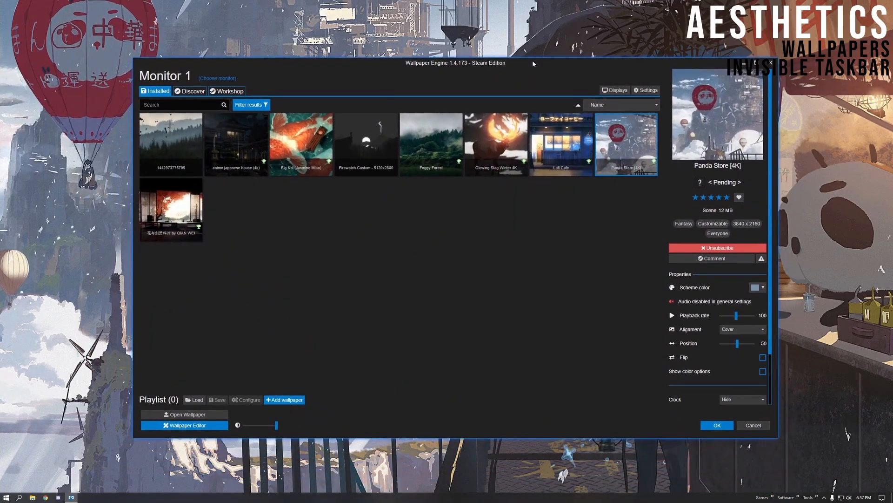
pyautogui.click(717, 425)
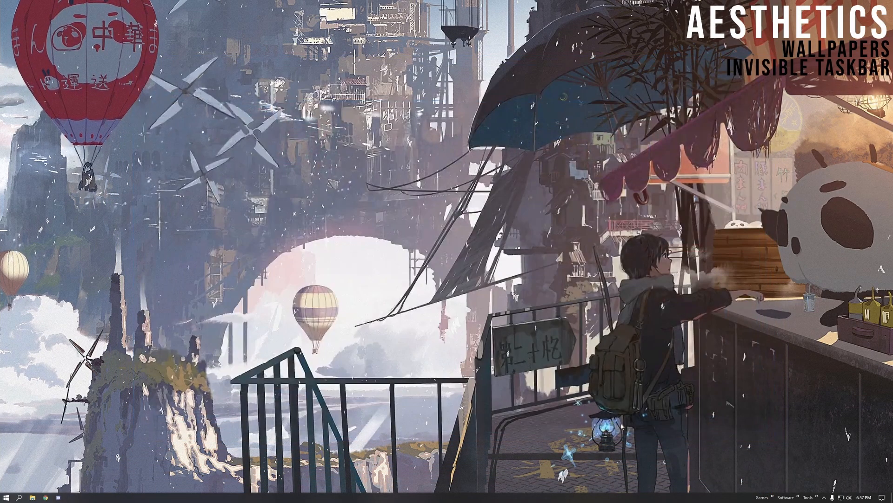
# Open Registry Editor at HKEY_CURRENT_USER\SOFTWARE\Microsoft\Windows\CurrentVersion\Explorer\Advanced
pyautogui.click(19, 496)
pyautogui.write('rege')
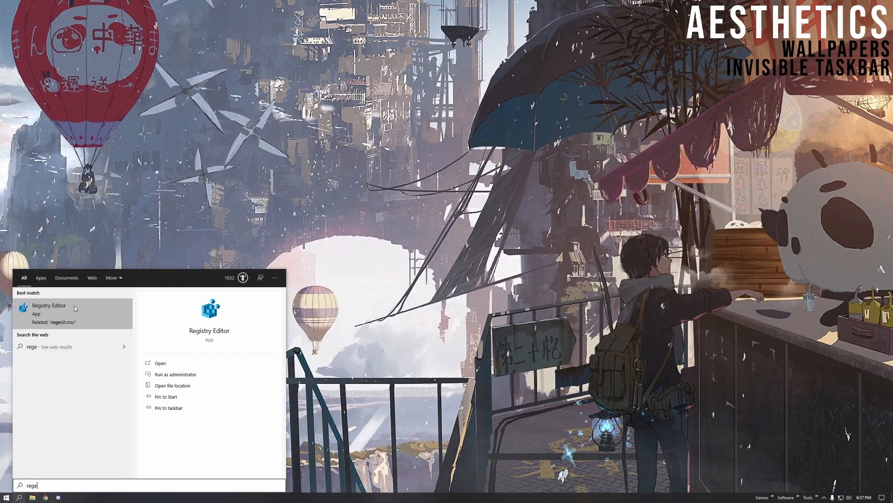
pyautogui.click(74, 308)
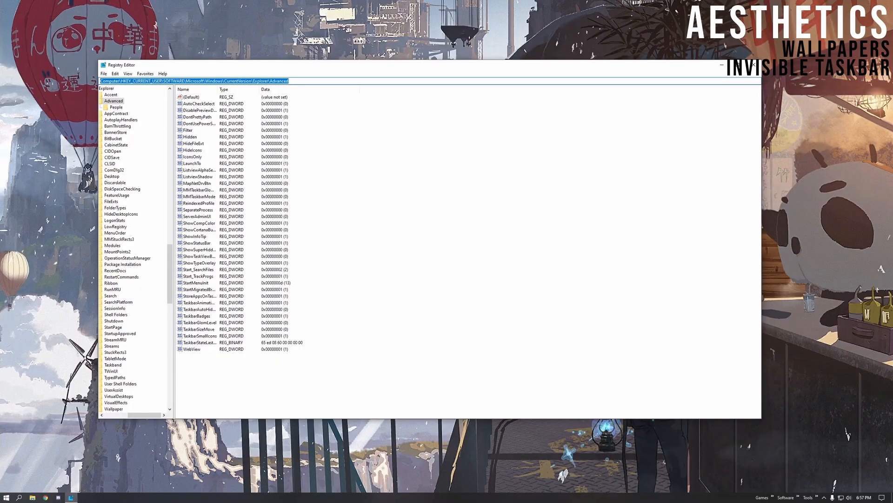
# Create a new DWORD (32-bit) value named TaskbarAcrylicOpacity in the Explorer\Advanced registry key
pyautogui.rightClick(242, 369)
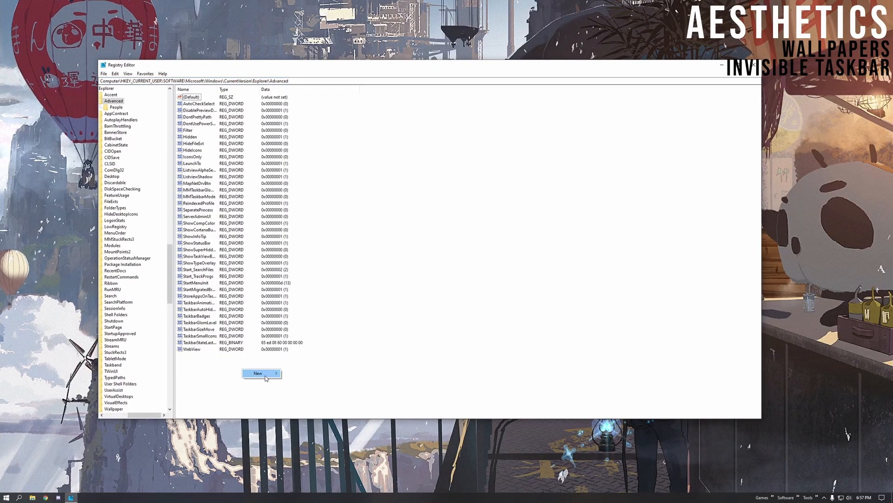
pyautogui.moveTo(259, 373)
pyautogui.click(310, 399)
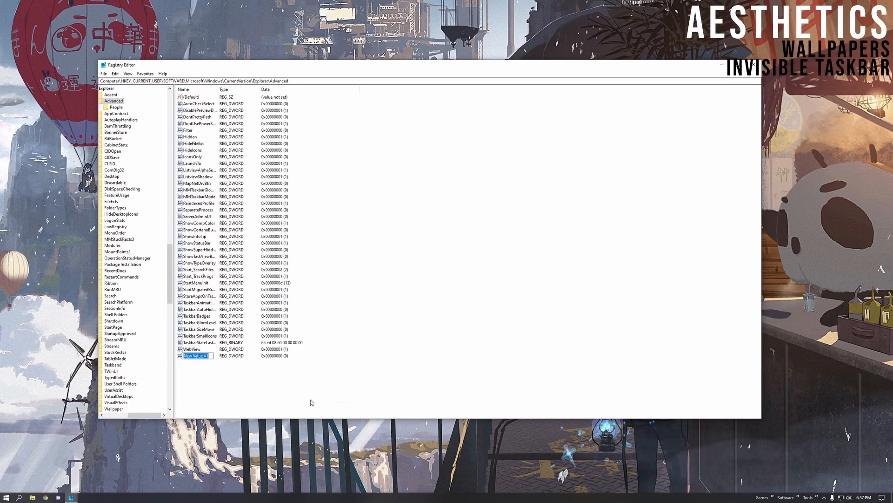
pyautogui.write('Taskb')
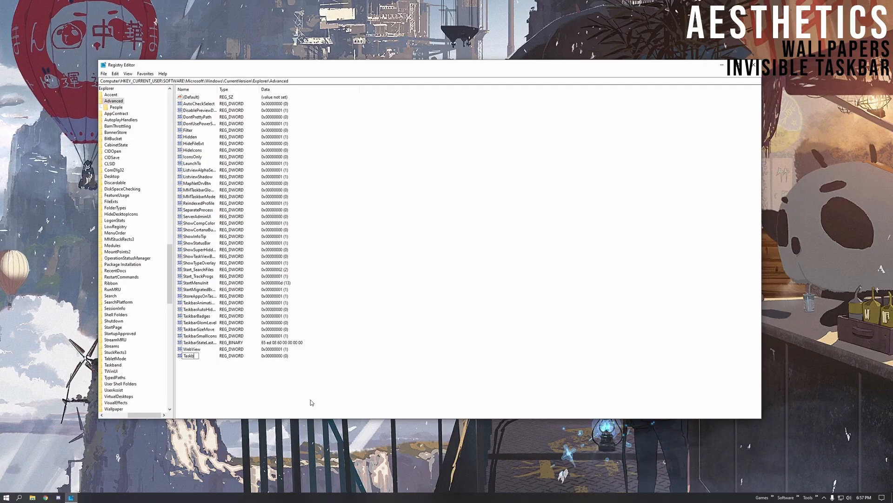
pyautogui.write('arAcryl')
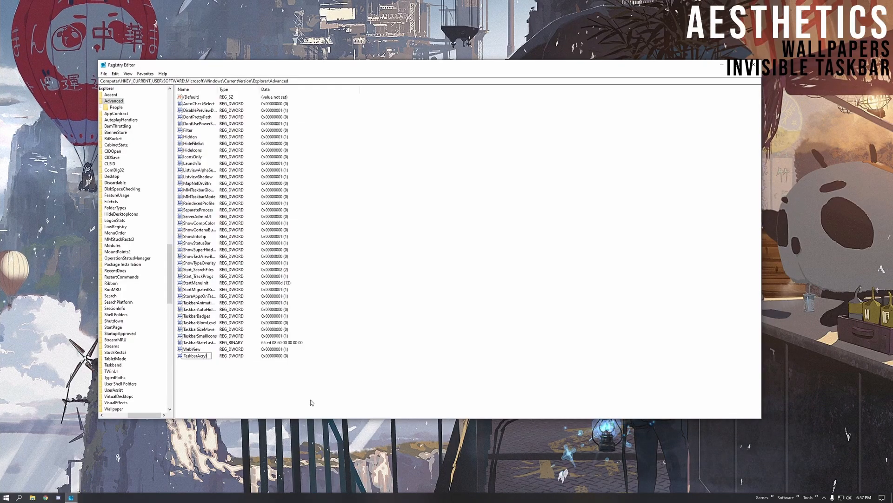
pyautogui.write('icOpacity')
pyautogui.press('Return')
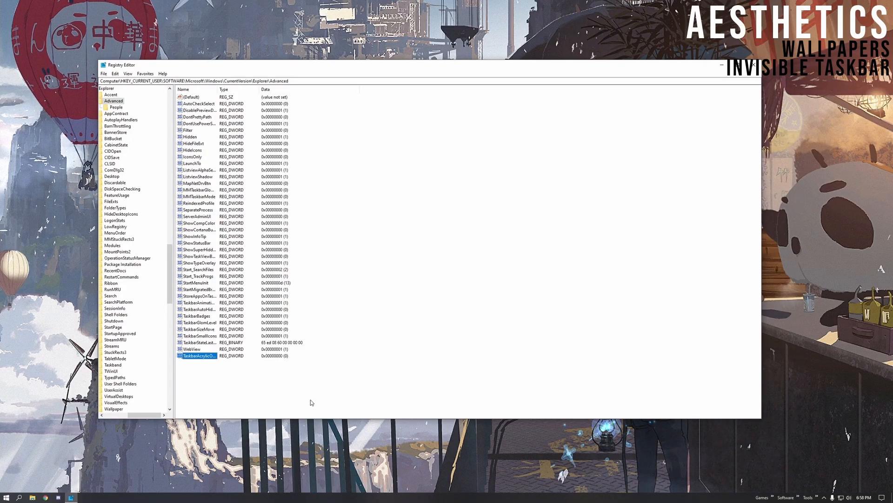
# Accept 0 in hexadecimal as the value data of TaskbarAcrylicOpacity and close Registry Editor
pyautogui.doubleClick(199, 355)
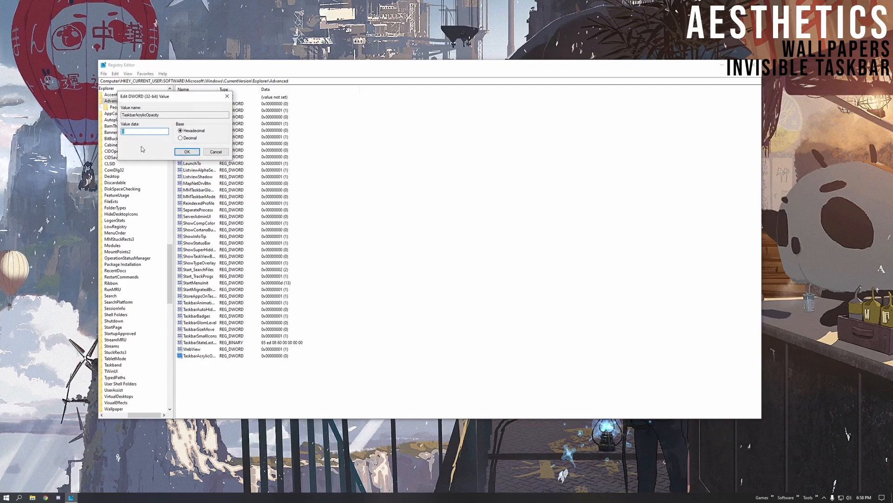
pyautogui.click(185, 154)
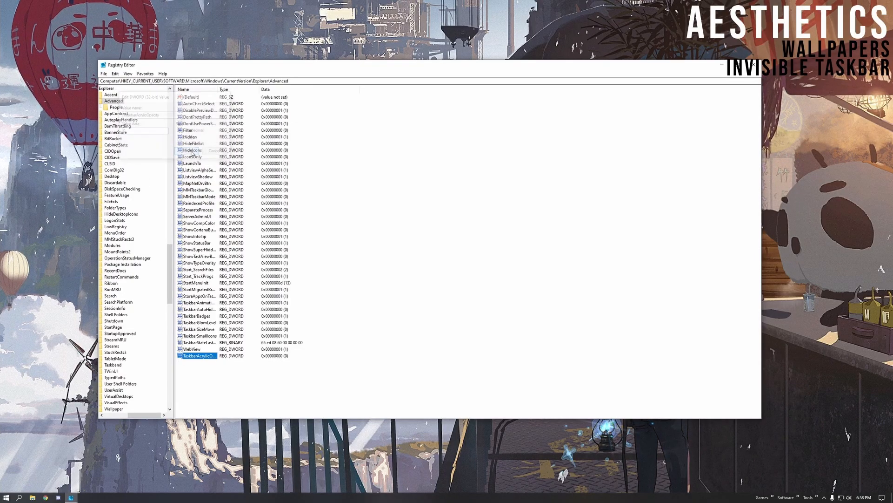
pyautogui.click(754, 65)
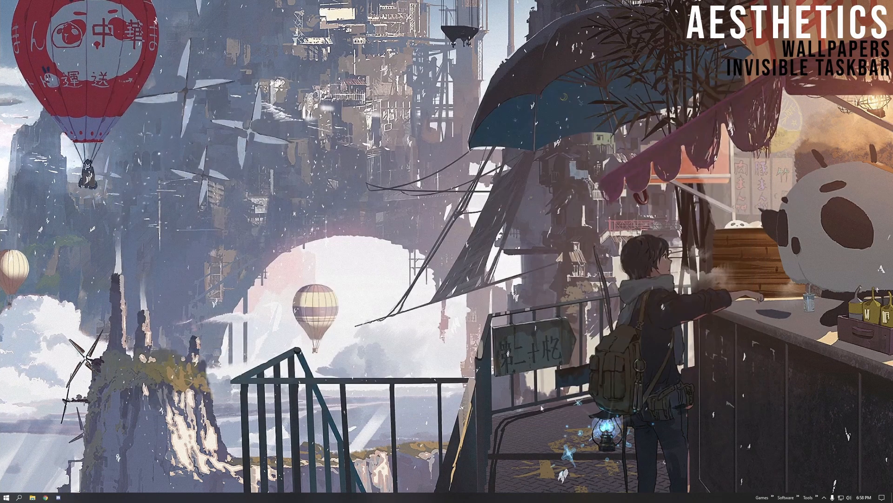
# Open Task Manager and restart the Windows Explorer process
pyautogui.rightClick(496, 497)
pyautogui.click(517, 461)
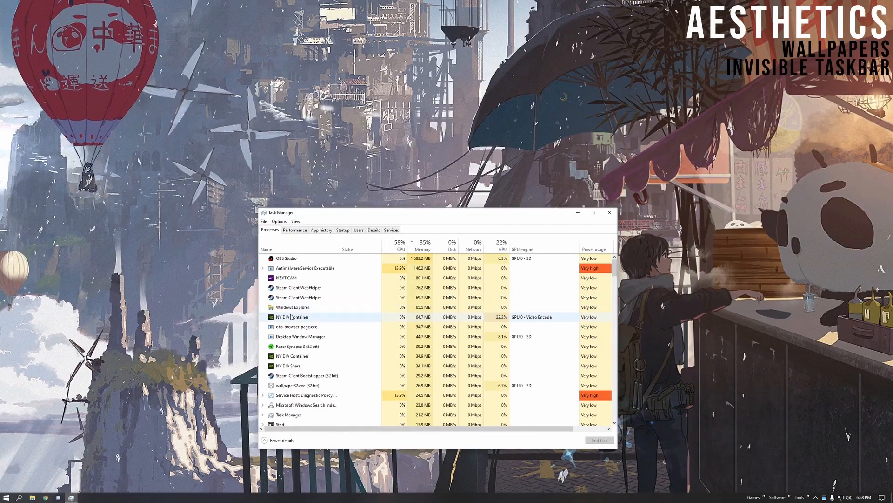
pyautogui.rightClick(290, 307)
pyautogui.click(308, 310)
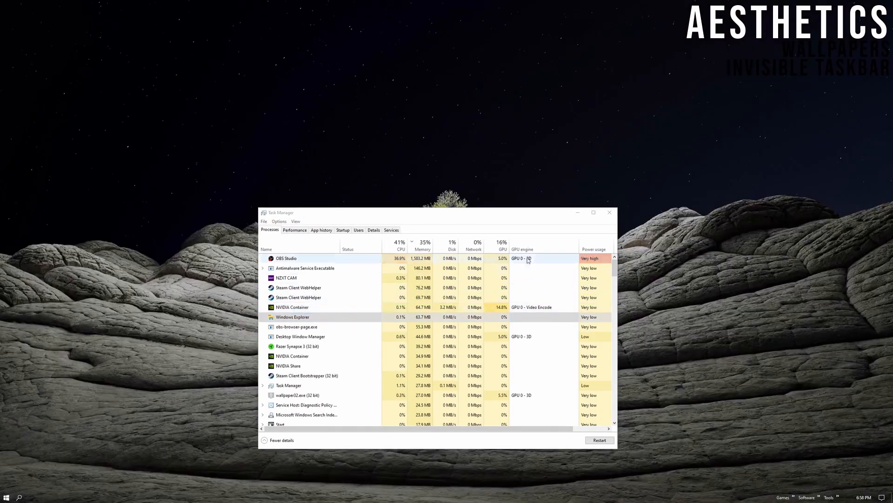